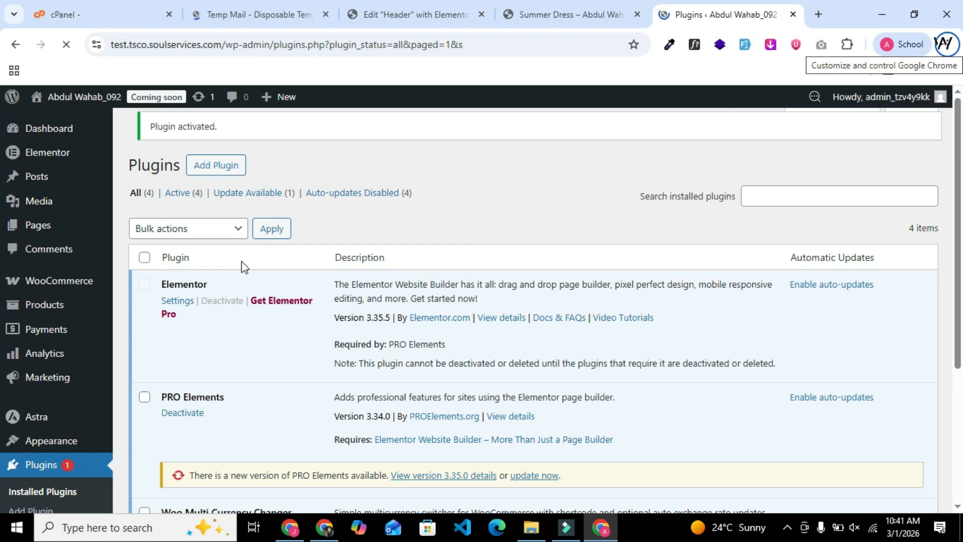
Open WooCommerce's Multi Currency settings page from the installed plugins page.
scroll(242, 260, down, 4)
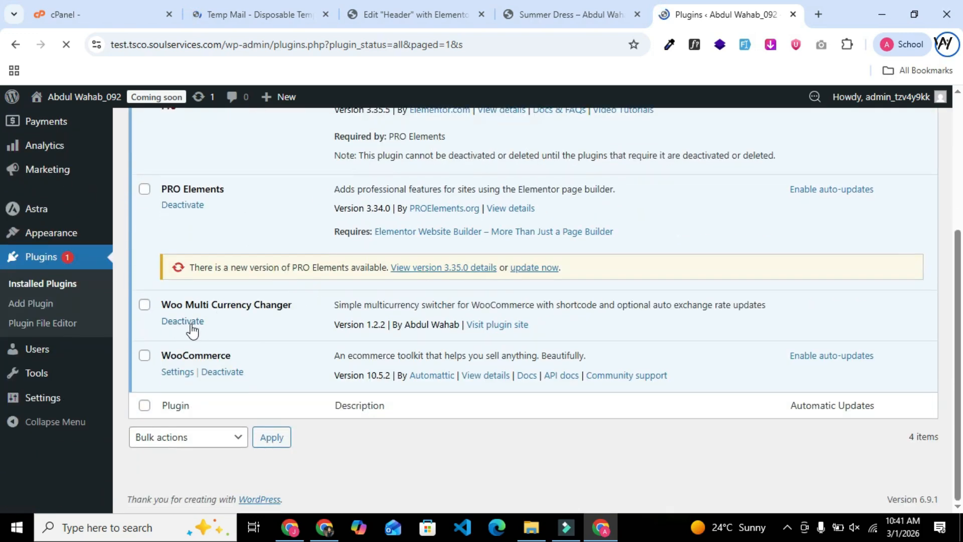
scroll(204, 337, up, 3)
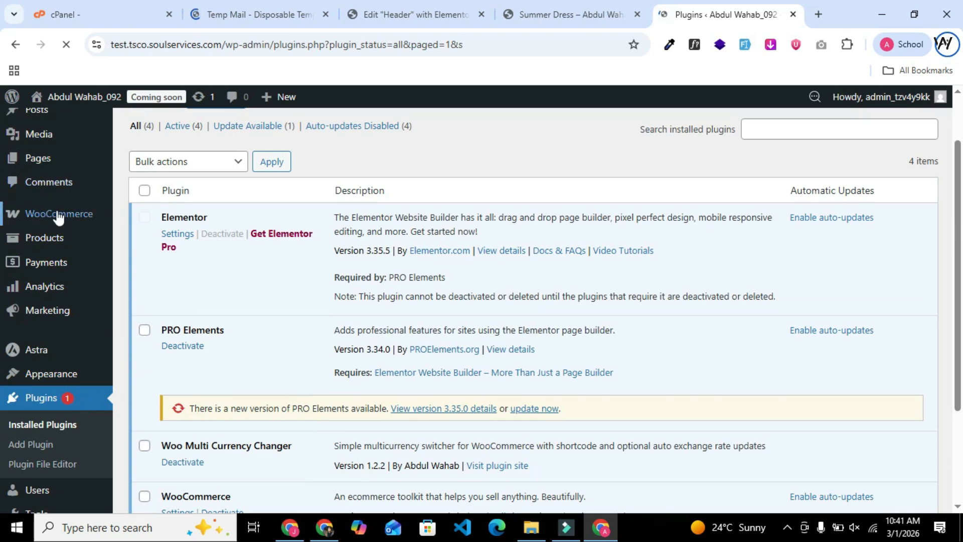
mouse_move(72, 219)
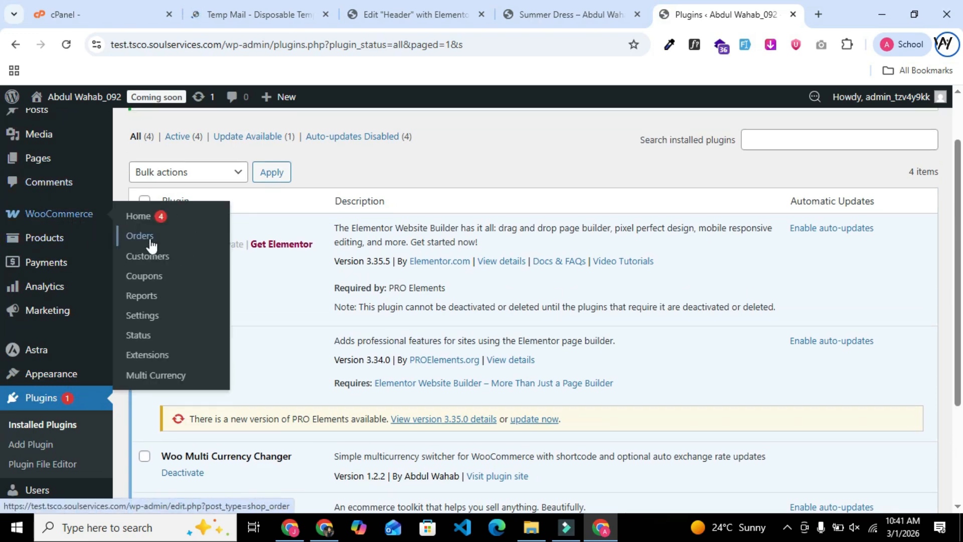
click(152, 376)
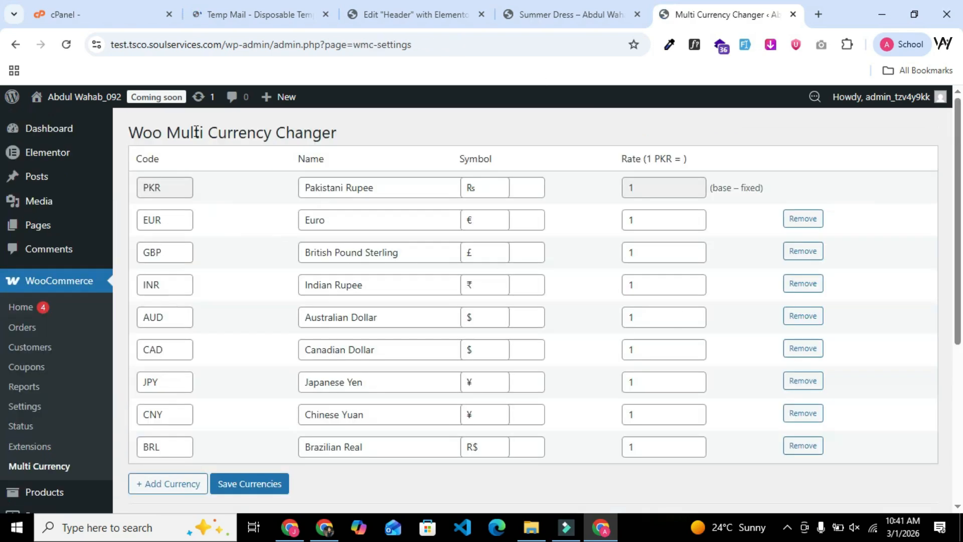
Enable automatic rate updates via exchangerate-api.com in the Multi Currency settings.
scroll(281, 181, down, 4)
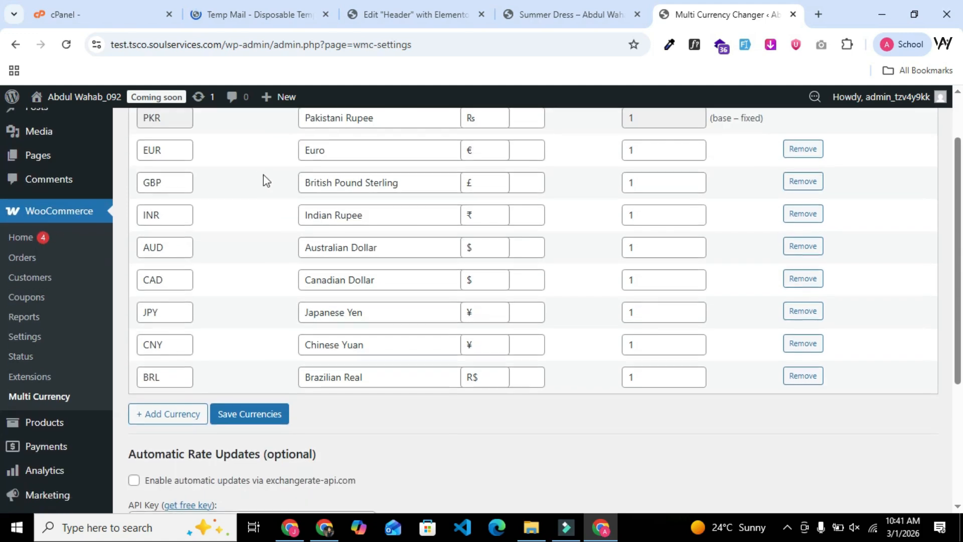
drag(139, 341, 379, 348)
drag(250, 345, 169, 346)
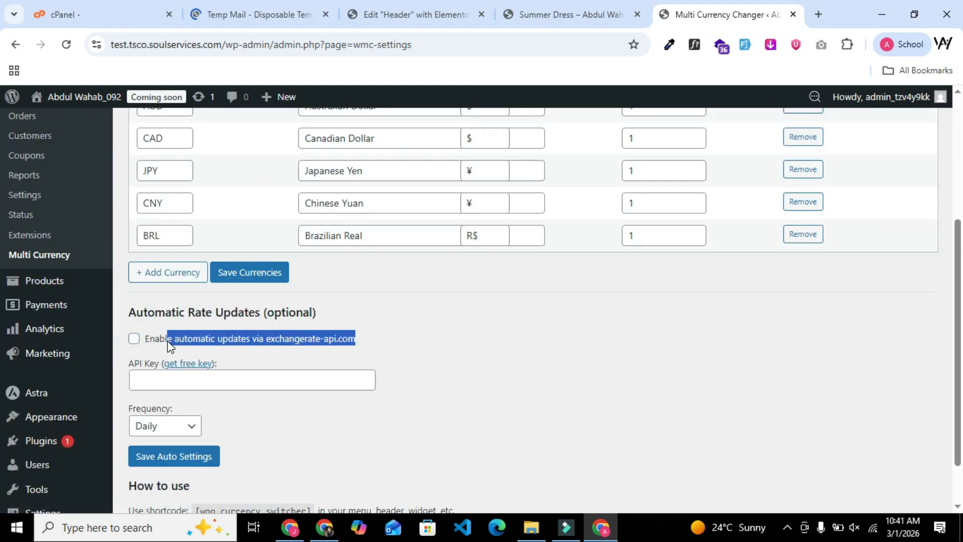
click(200, 339)
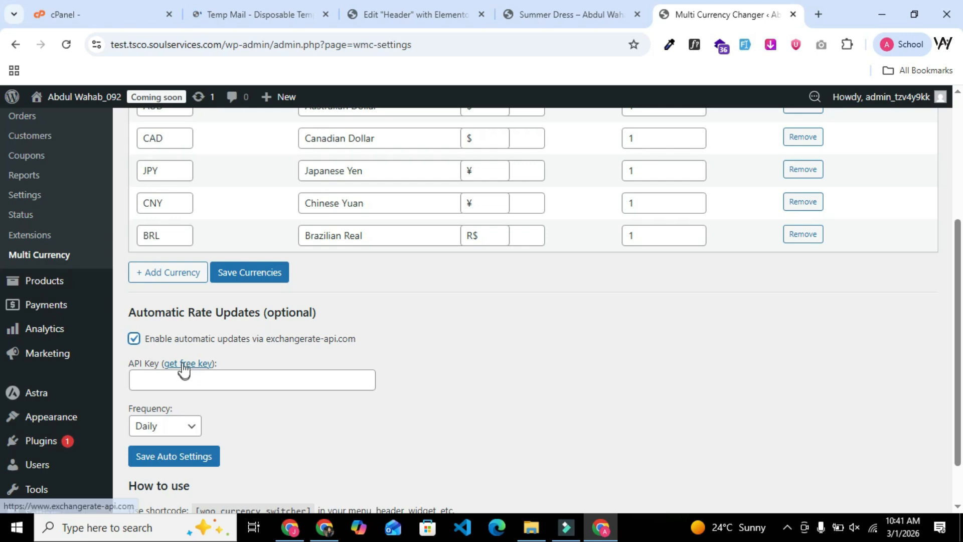
Open the "get free key" link in a new browser tab and move that tab beside the Temp Mail one.
right_click(181, 365)
click(235, 183)
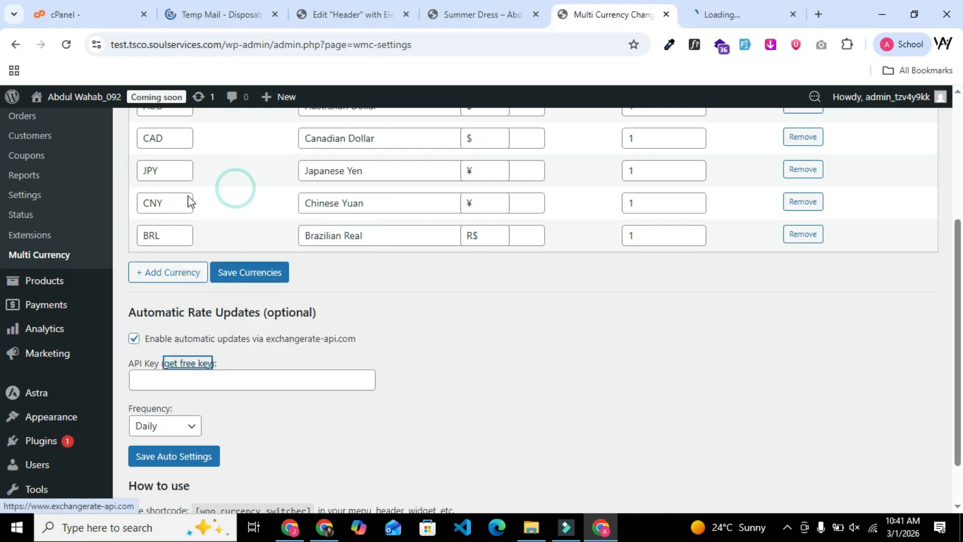
click(714, 5)
drag(714, 5, 318, 7)
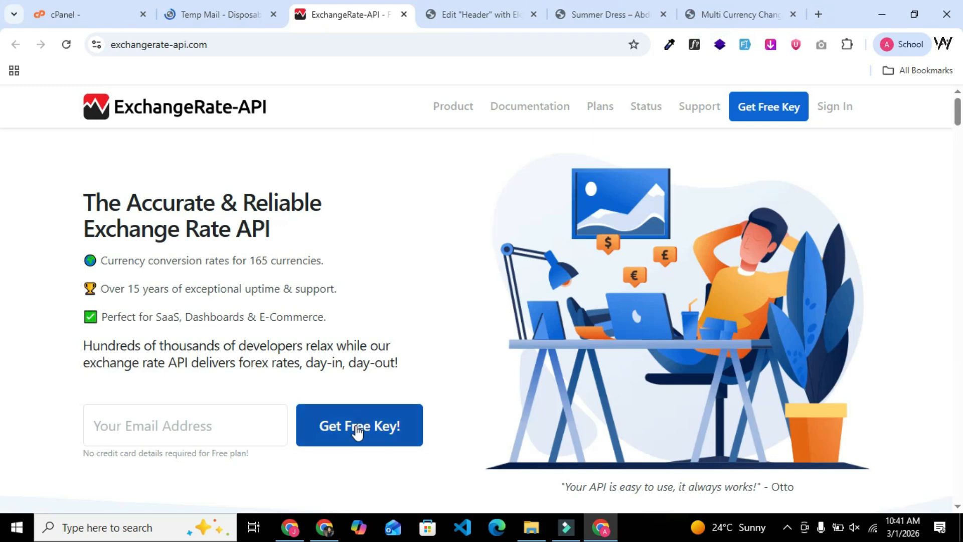
Copy the temporary e-mail address from Temp Mail and submit it on ExchangeRate-API to request a free key.
click(201, 14)
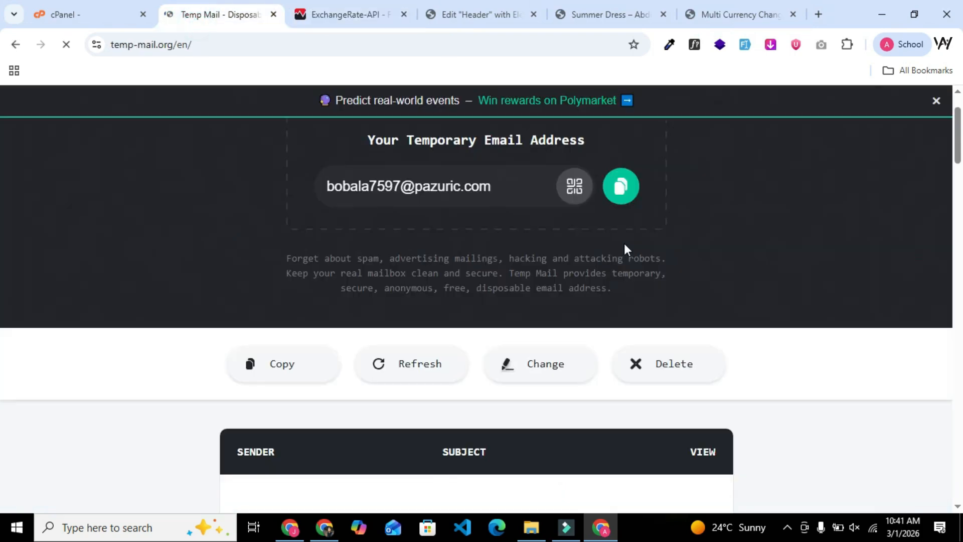
click(607, 195)
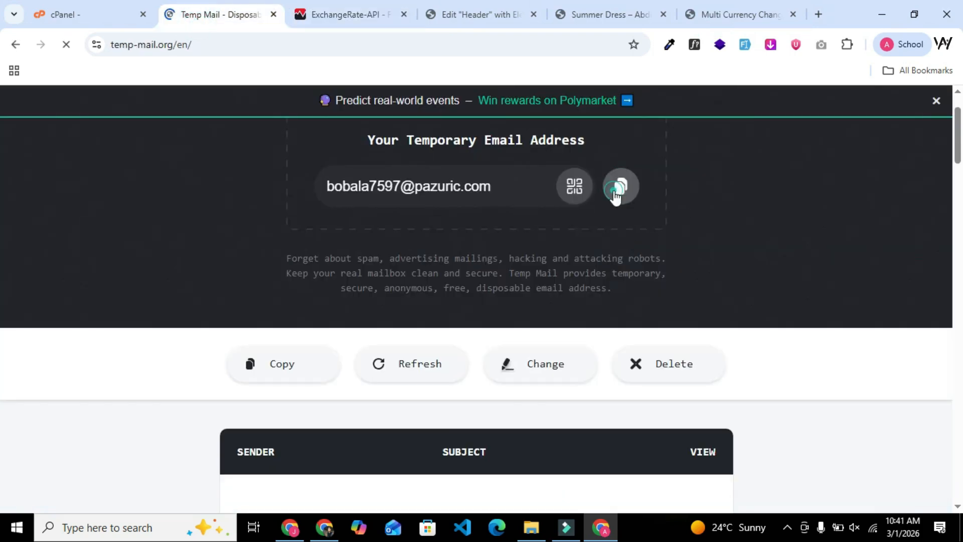
click(345, 10)
click(208, 440)
key(ctrl+v)
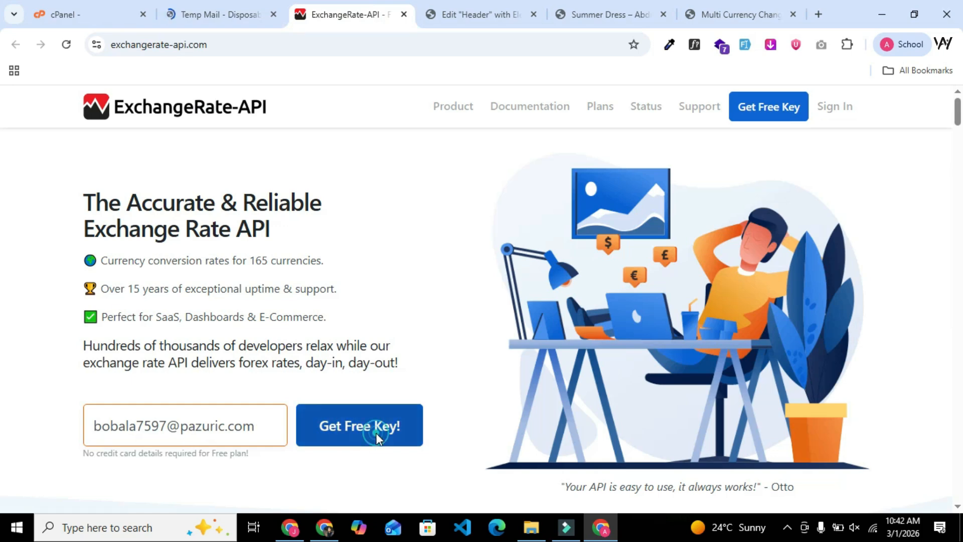
click(378, 429)
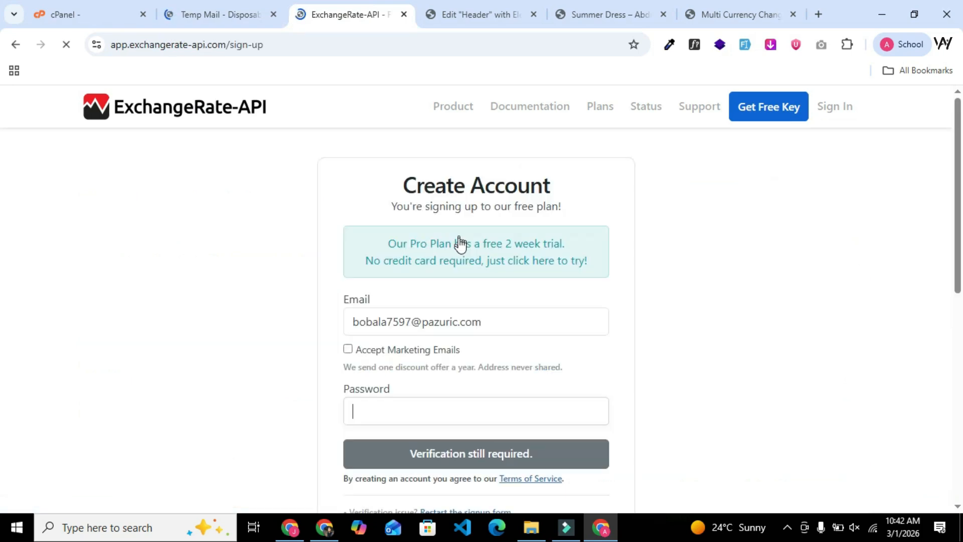
Accept marketing emails, enter a self-chosen account password, create the ExchangeRate-API account, and decline saving the password in the browser.
scroll(404, 331, down, 1)
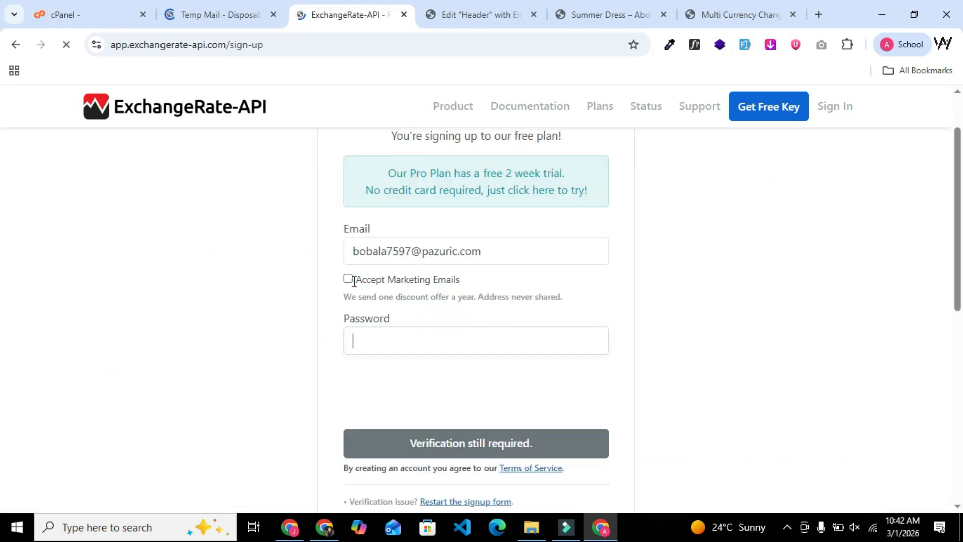
click(347, 279)
click(424, 343)
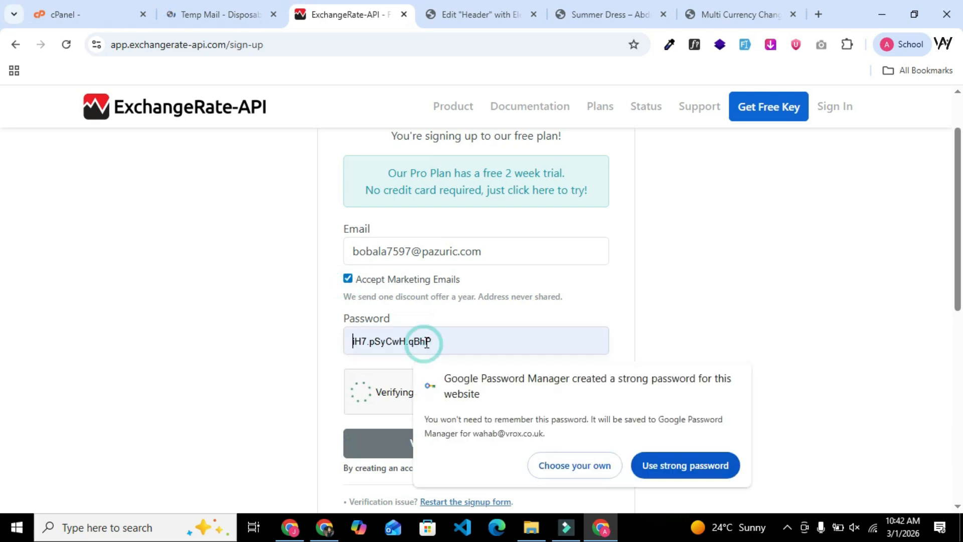
click(587, 469)
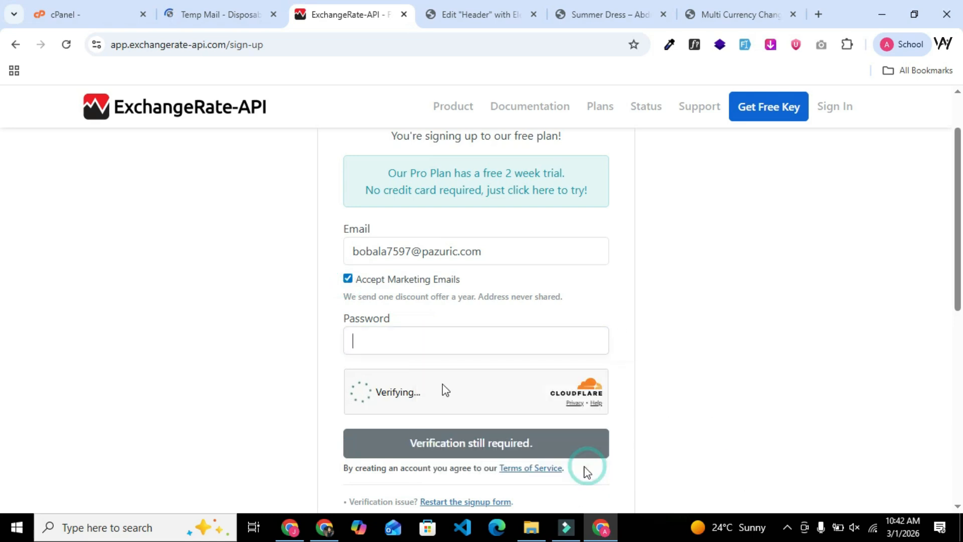
text(****)
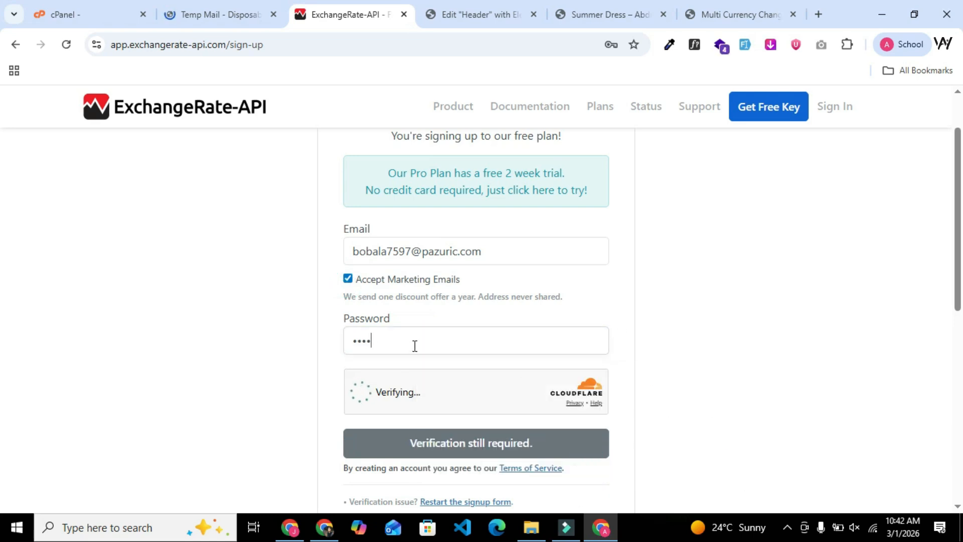
text(***********)
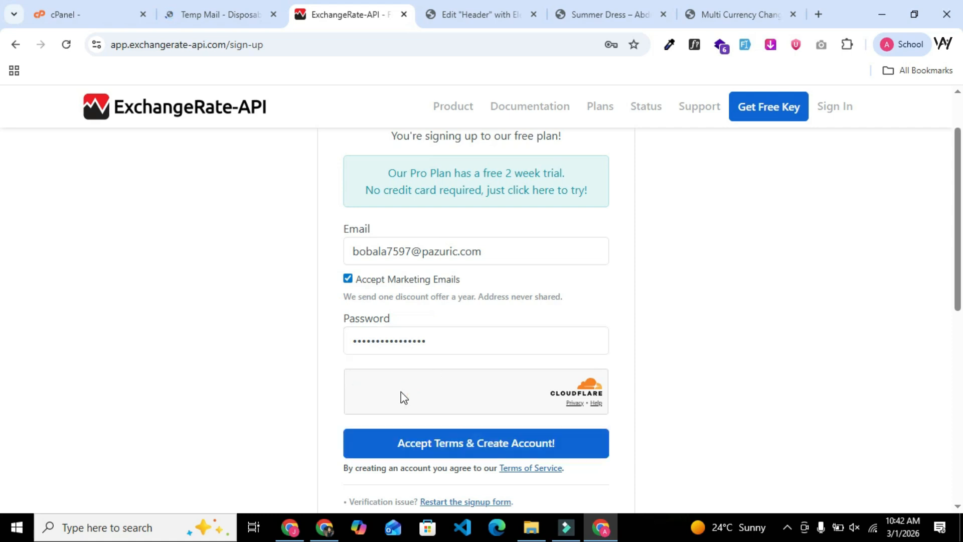
click(449, 446)
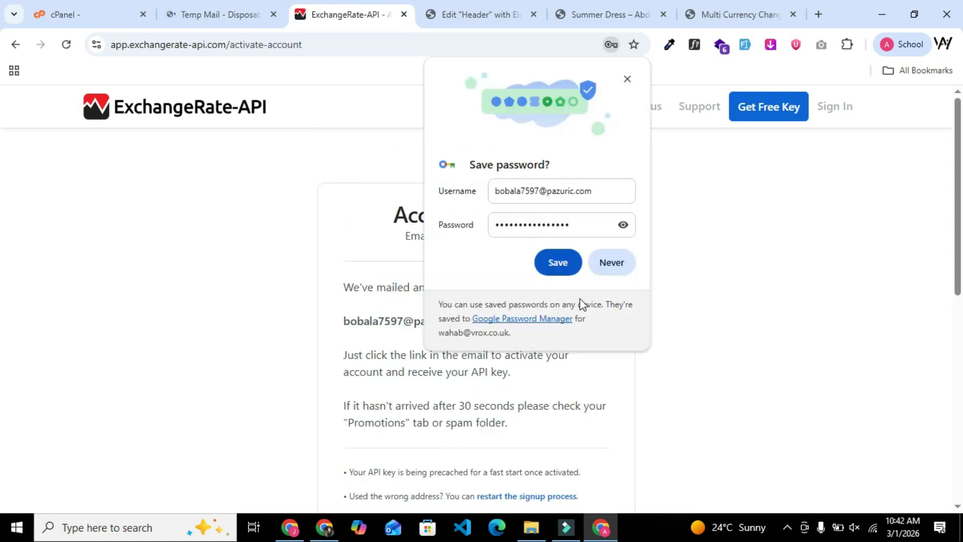
click(605, 265)
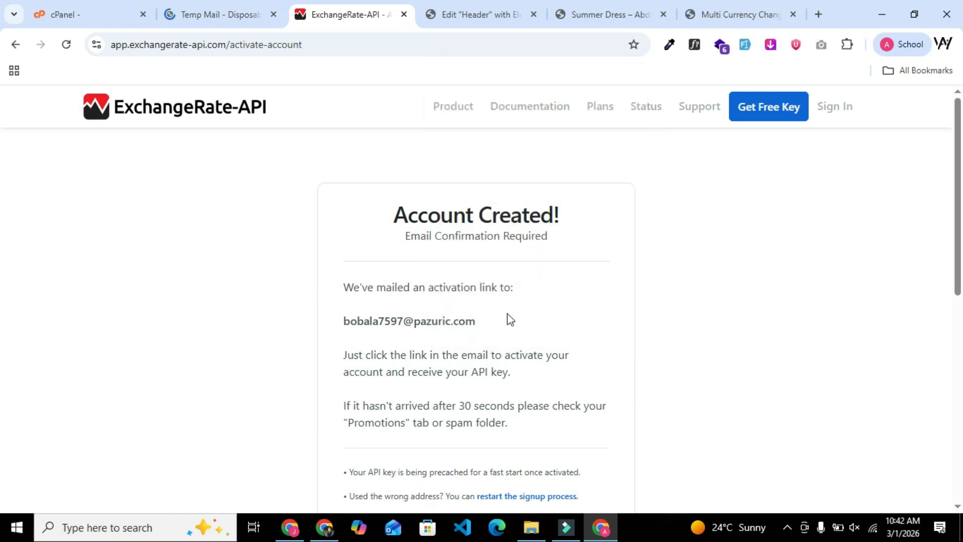
Open the "Confirm Email Address" message in the Temp Mail inbox and follow its link to activate the ExchangeRate-API account.
scroll(507, 318, down, 3)
scroll(495, 260, up, 3)
click(232, 15)
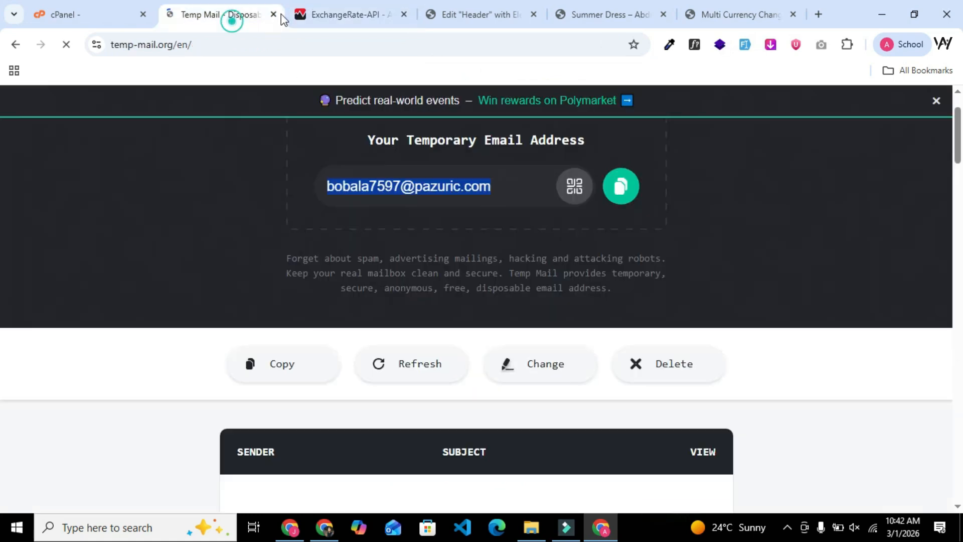
scroll(532, 351, down, 3)
click(468, 359)
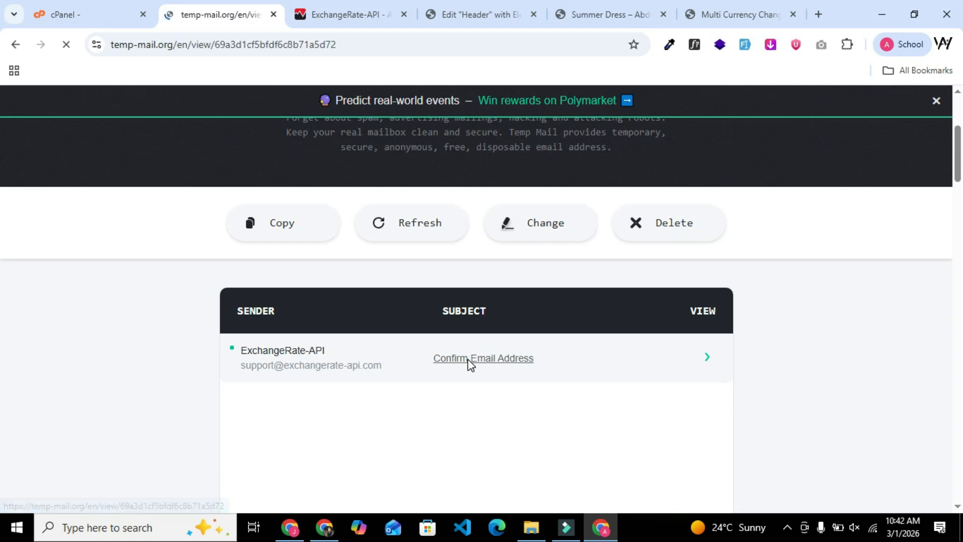
scroll(468, 359, down, 3)
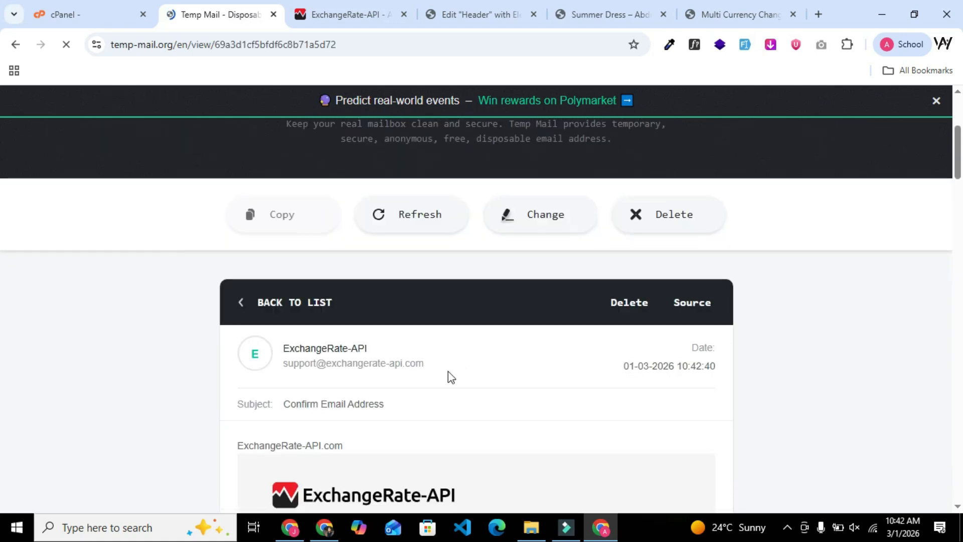
scroll(447, 371, down, 5)
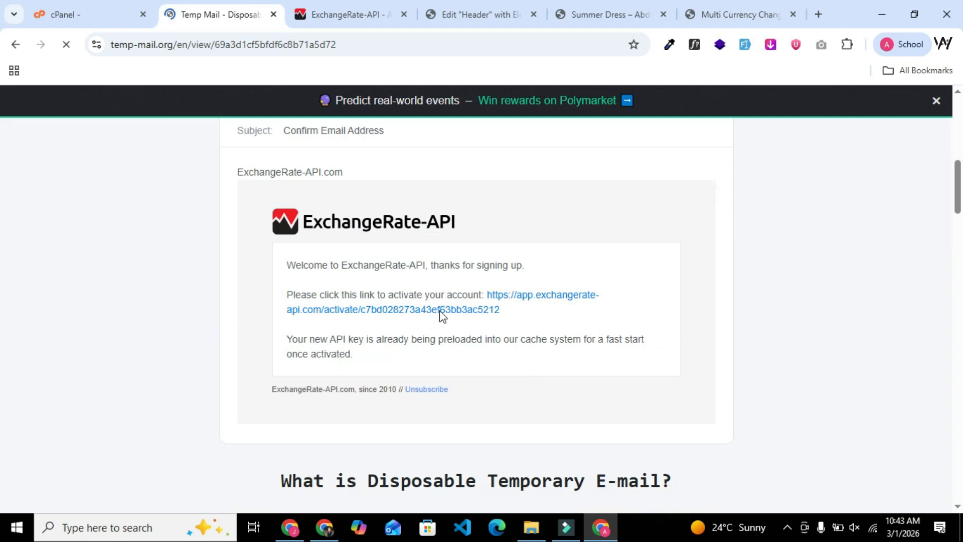
click(472, 309)
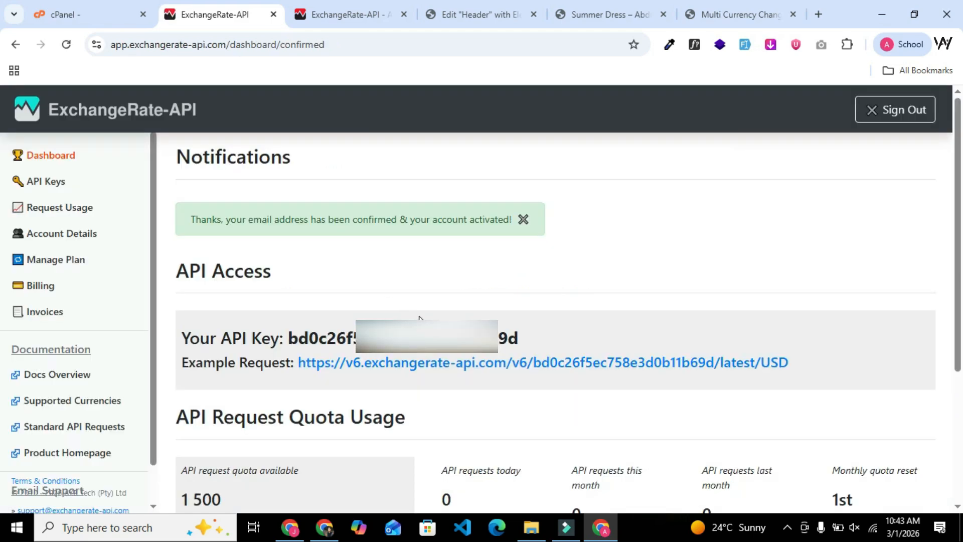
Copy the API key from the API Access section of the ExchangeRate-API dashboard.
scroll(418, 318, down, 1)
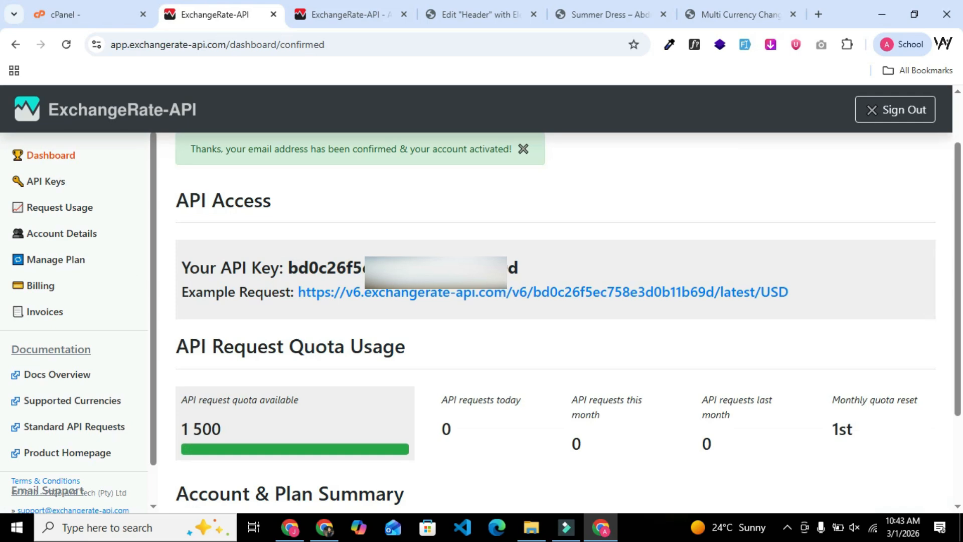
drag(524, 275, 290, 270)
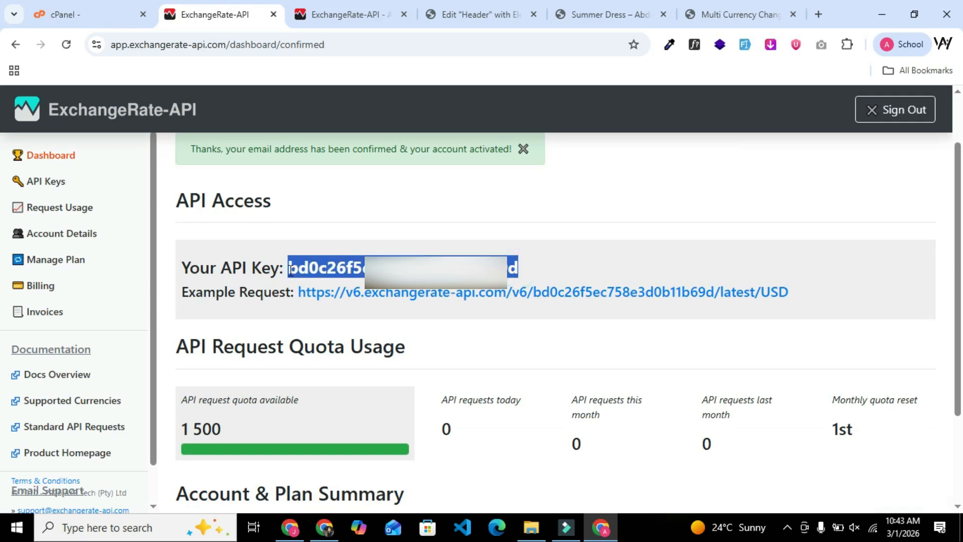
right_click(302, 268)
click(321, 282)
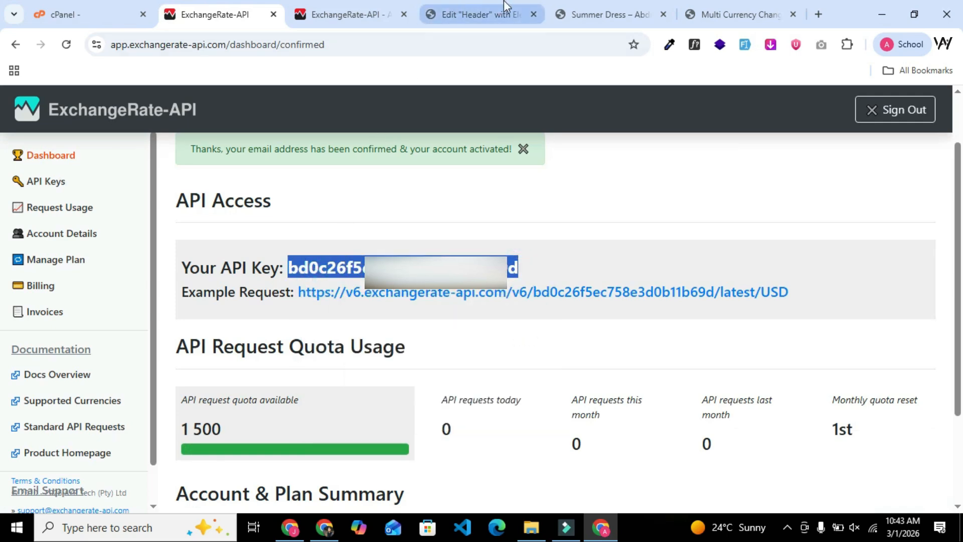
Paste the API key into the Multi Currency automatic rate update settings in WordPress and save the auto settings.
click(701, 12)
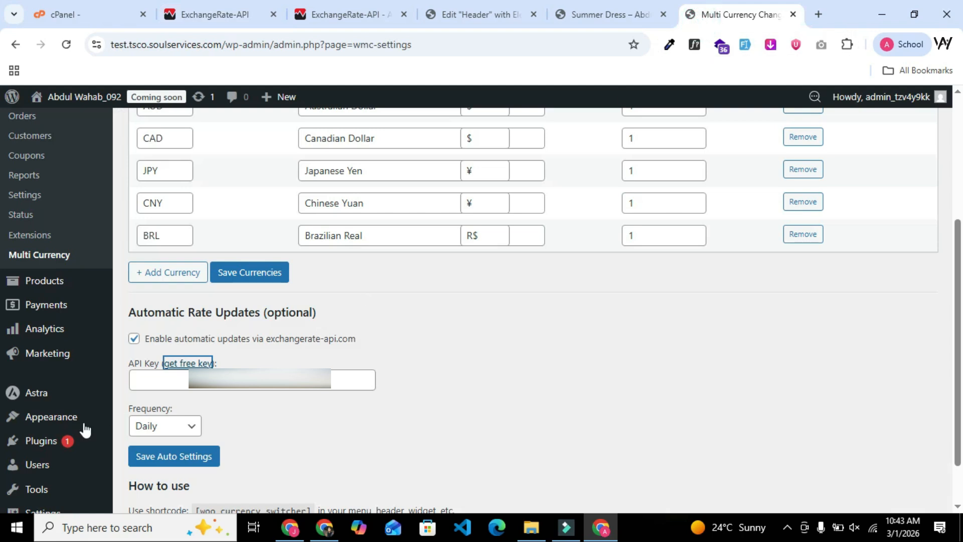
click(166, 380)
key(ctrl+v)
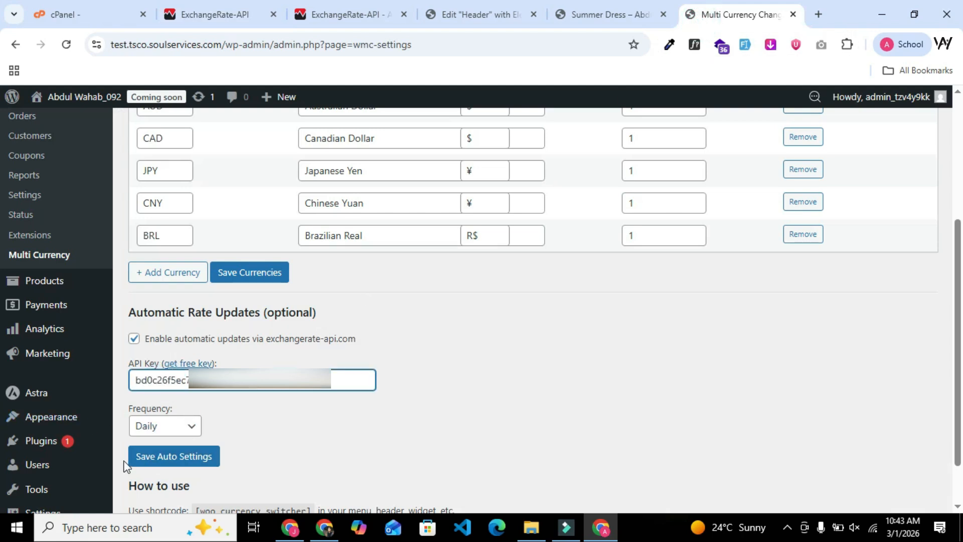
click(175, 458)
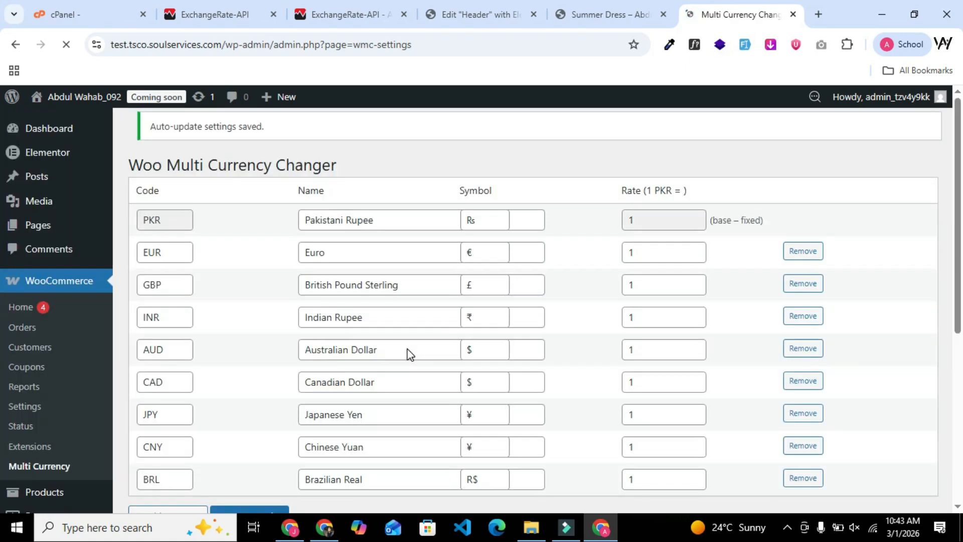
Copy the shortcode [woo_currency_switcher] from the How to use section of the Multi Currency settings.
scroll(408, 349, down, 3)
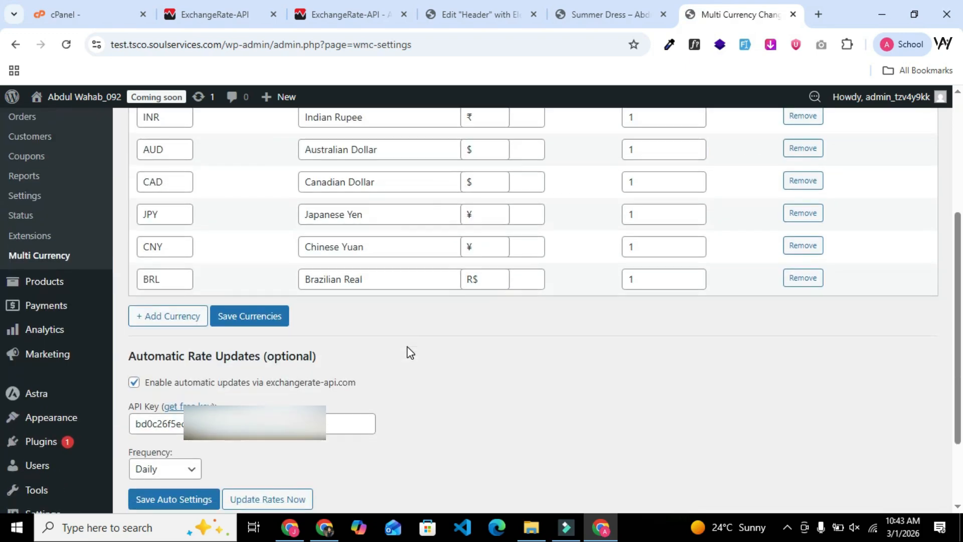
scroll(407, 347, up, 3)
scroll(404, 351, down, 4)
scroll(404, 360, down, 1)
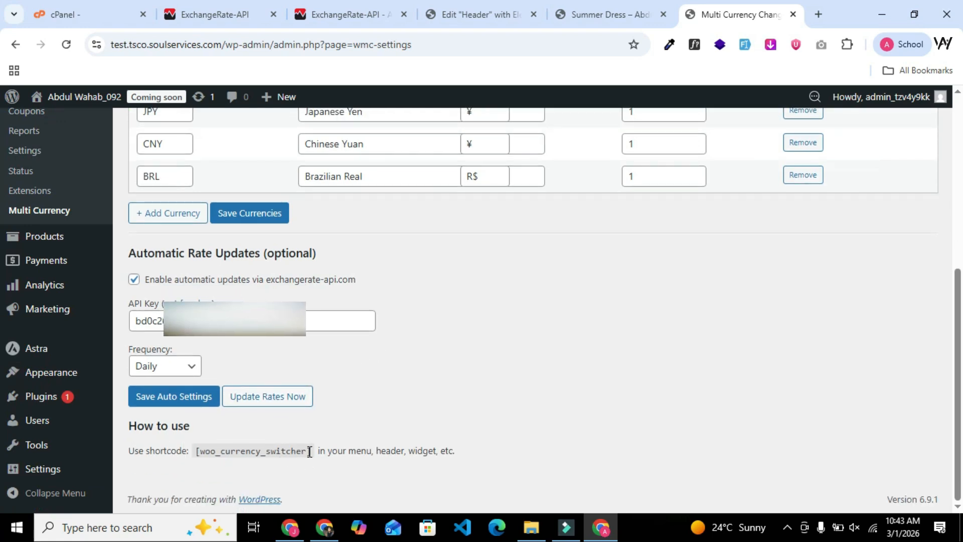
drag(309, 451, 202, 455)
right_click(216, 449)
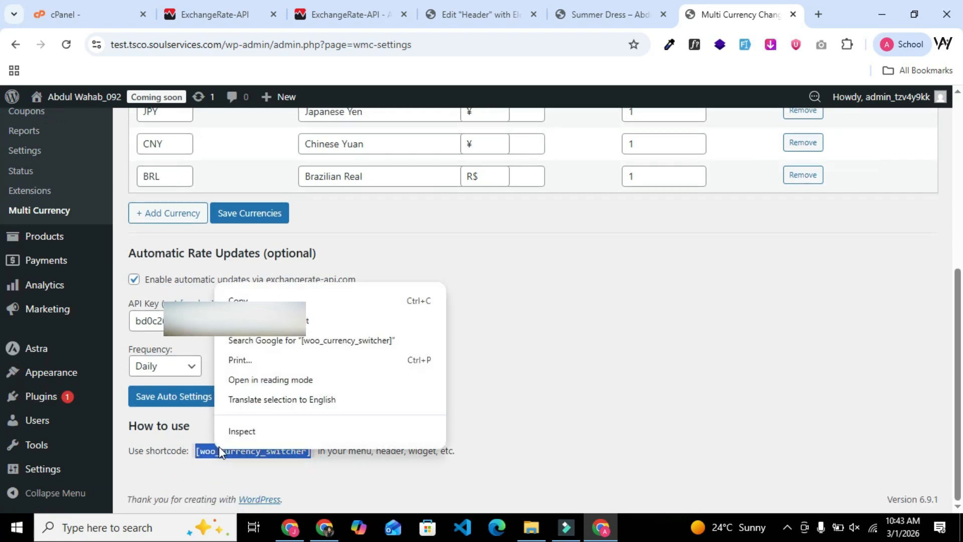
click(239, 300)
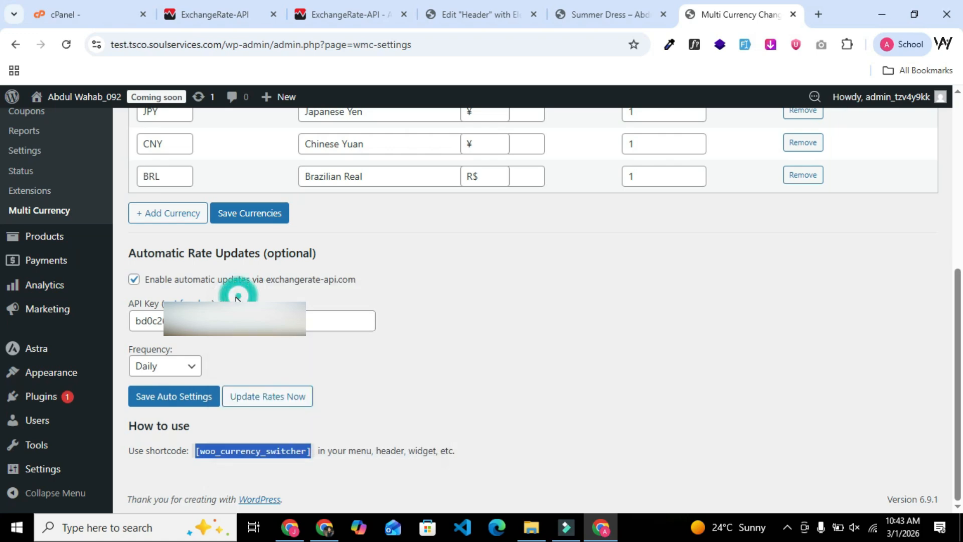
In the Elementor header editor, add a Shortcode widget with [woo_currency_switcher] to the empty container beside the menu and publish the header.
click(458, 15)
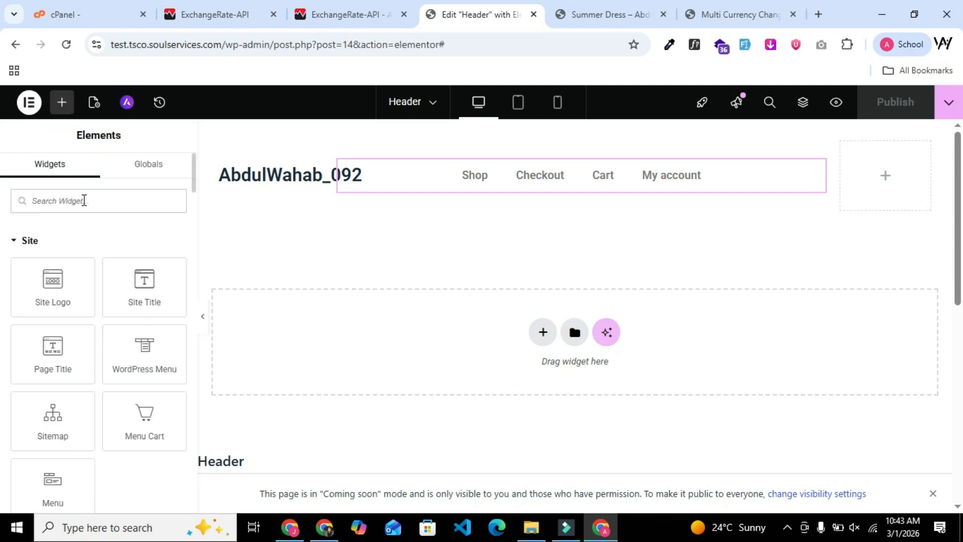
text(short)
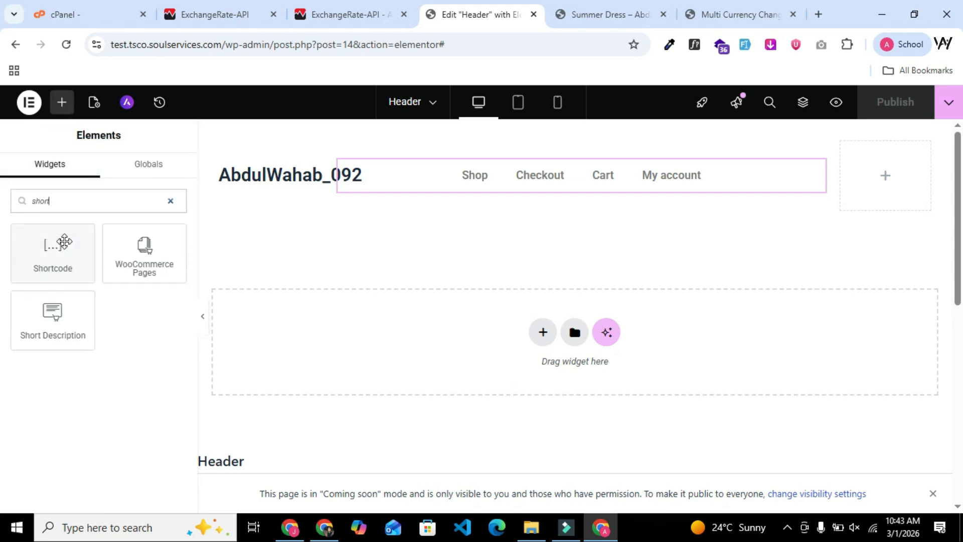
drag(53, 248, 878, 180)
click(109, 319)
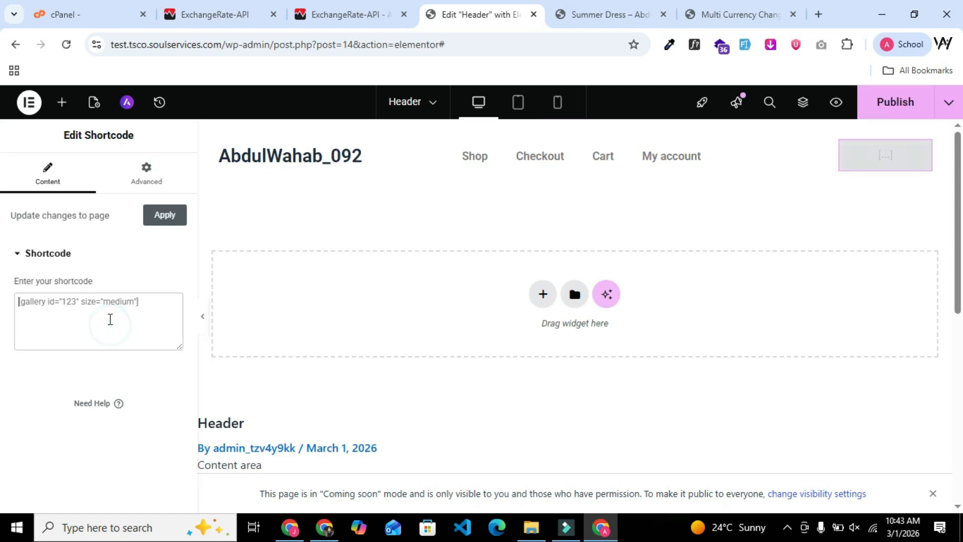
key(ctrl+v)
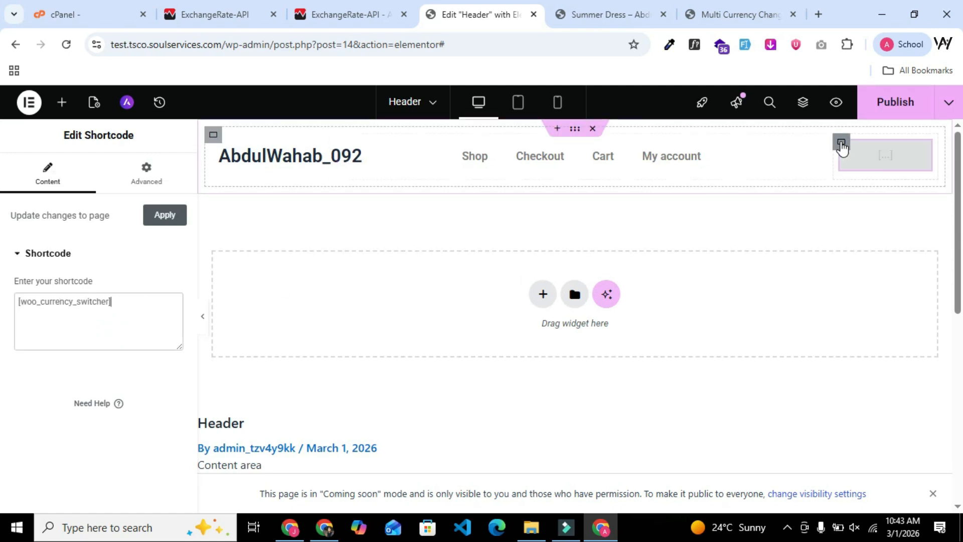
click(885, 113)
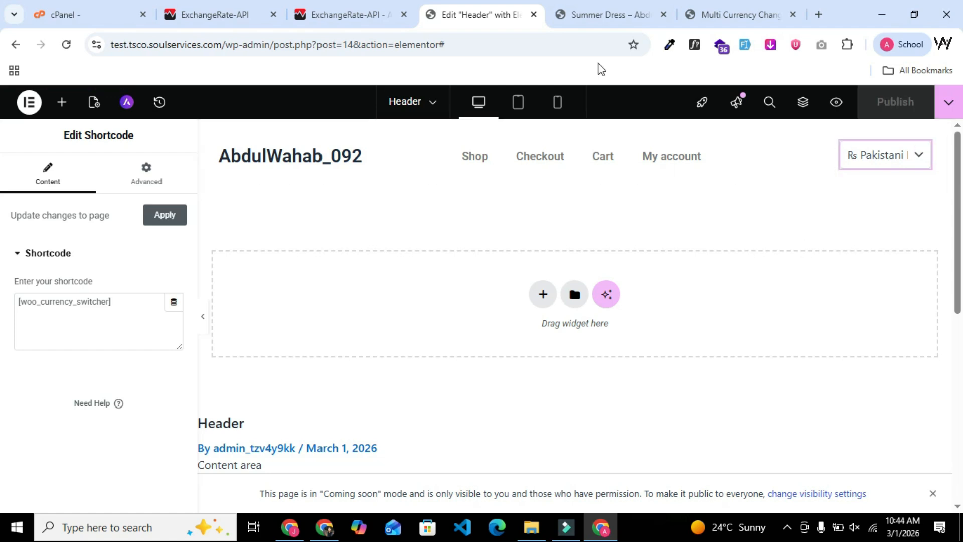
Reload the Summer Dress product page and switch its currency to Euro with the header's currency switcher.
click(618, 11)
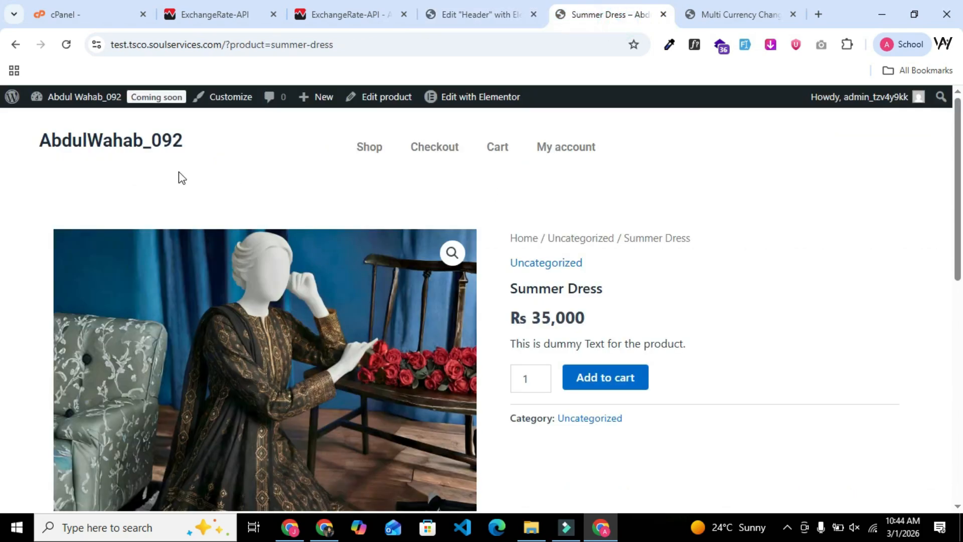
click(66, 44)
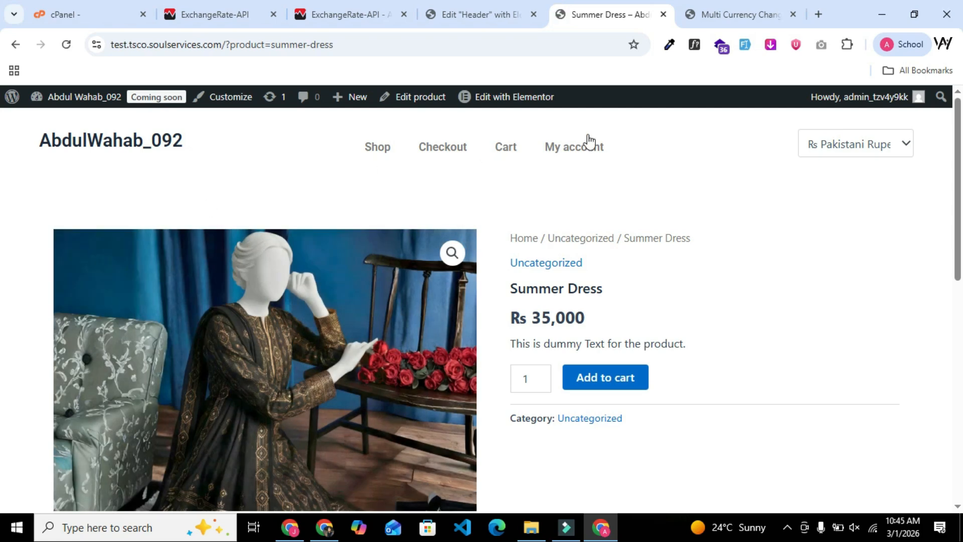
click(847, 148)
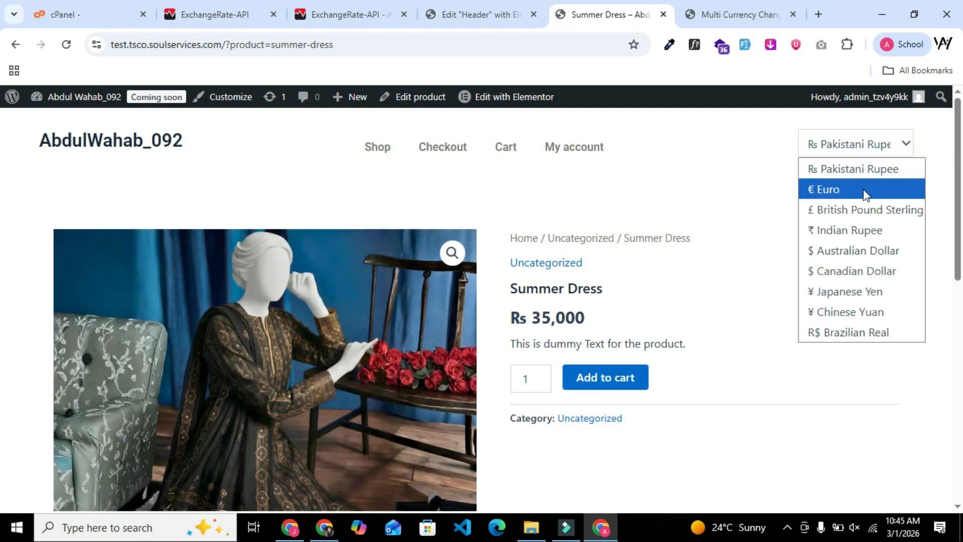
click(838, 192)
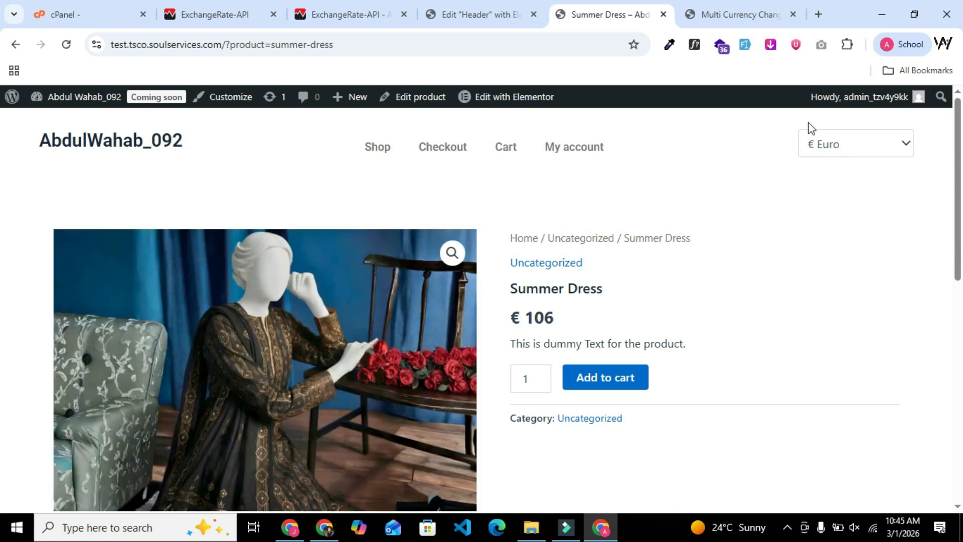
Search Google for "euro to pkr" in a new browser tab.
click(819, 14)
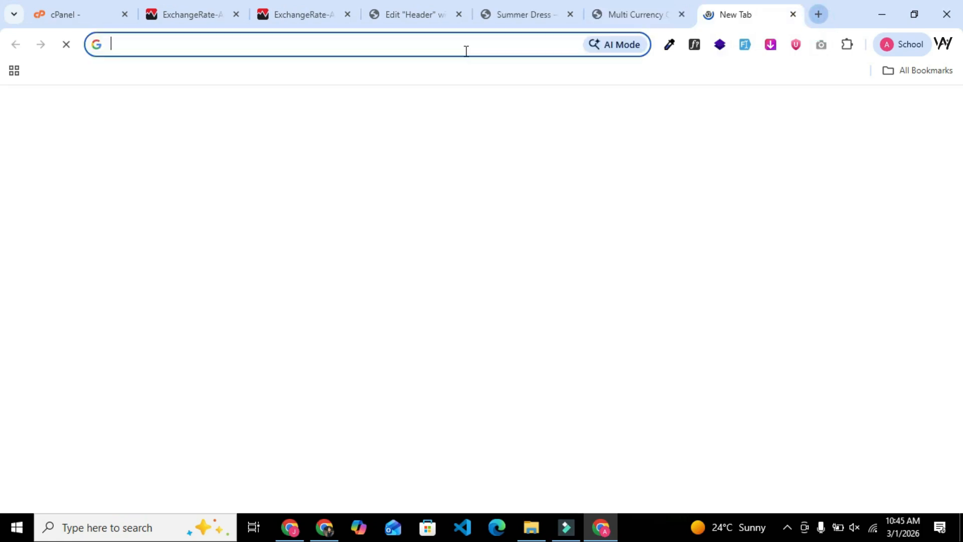
text(po)
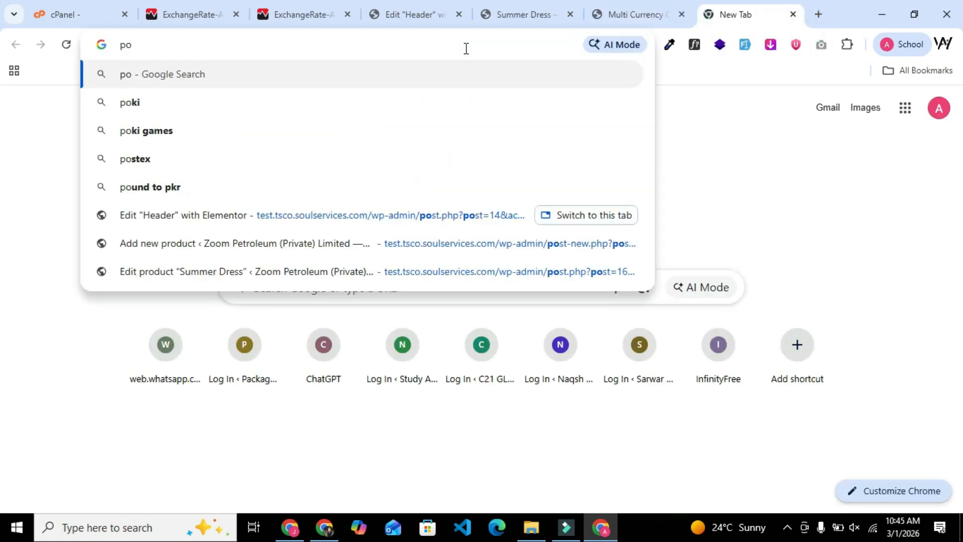
key(BackSpace)
key(BackSpace)
text(eur)
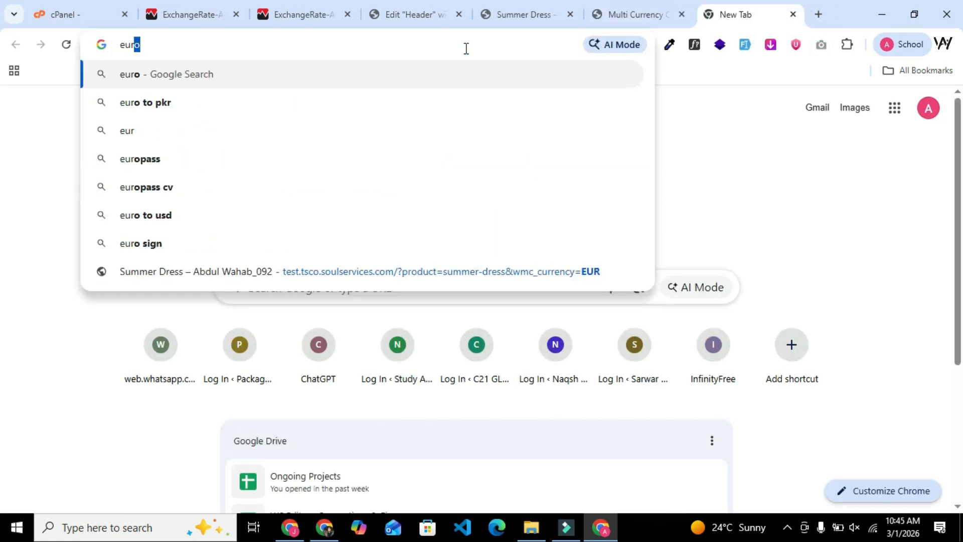
text(o)
click(151, 129)
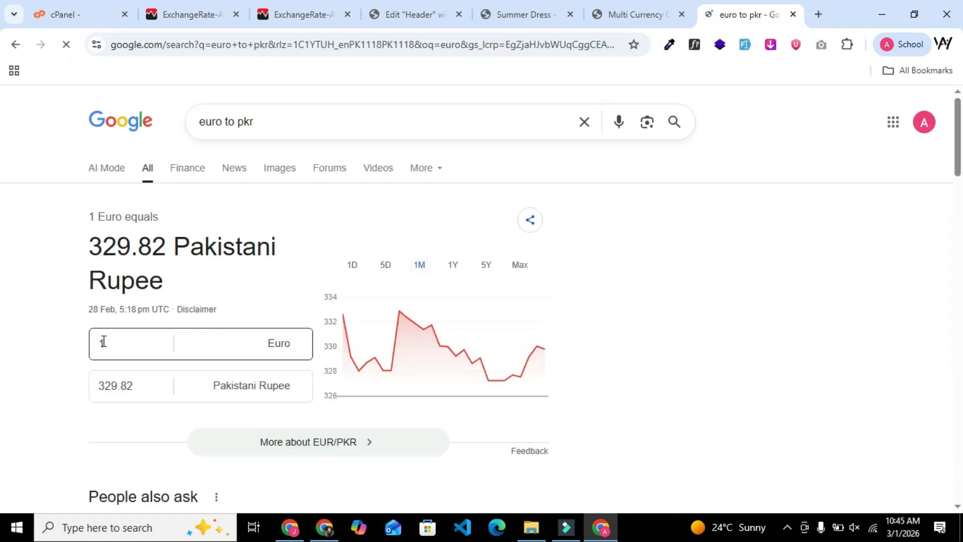
Convert 35000 Pakistani Rupee to Euro in the Google currency converter and highlight the whole-euro amount.
drag(137, 385, 101, 388)
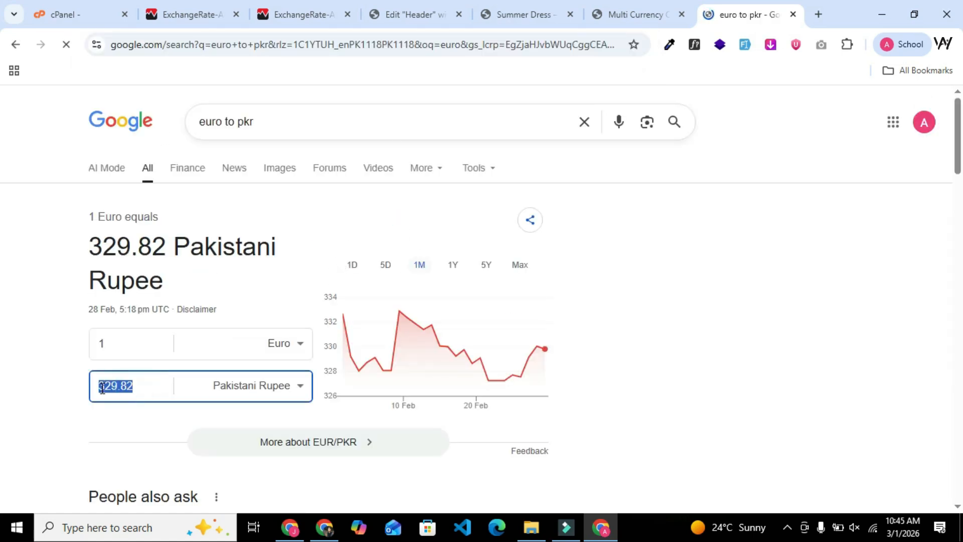
text(35)
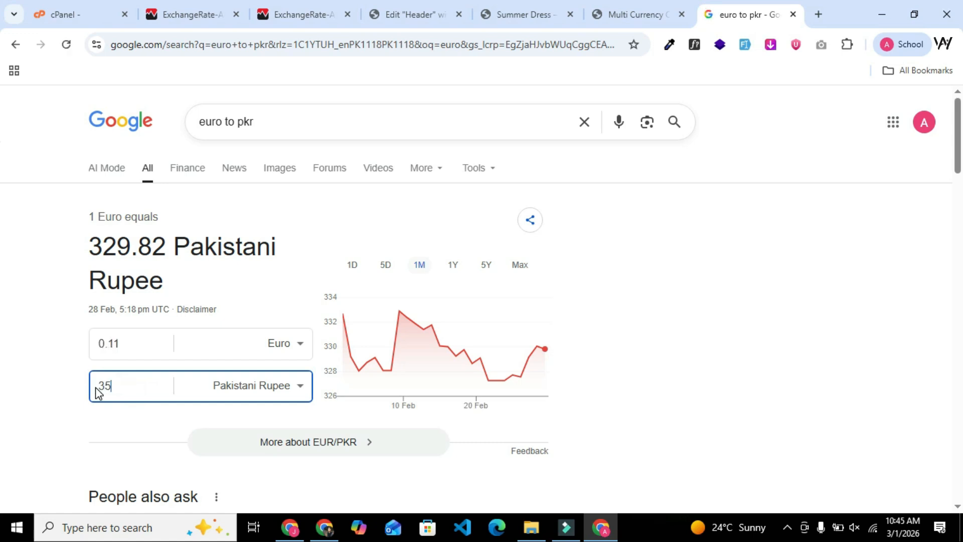
text(000)
drag(119, 343, 97, 346)
Switch the Summer Dress product page's currency to British Pound Sterling.
click(524, 14)
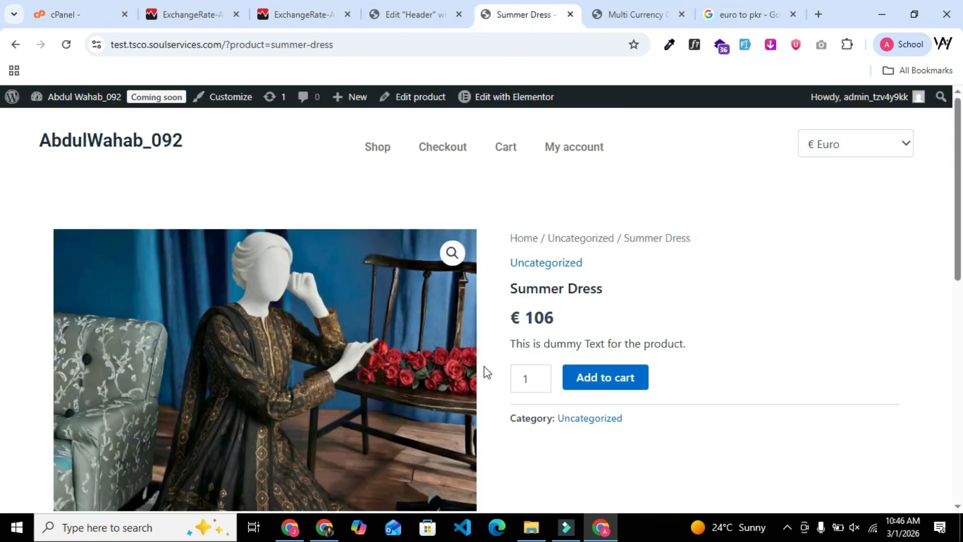
click(869, 159)
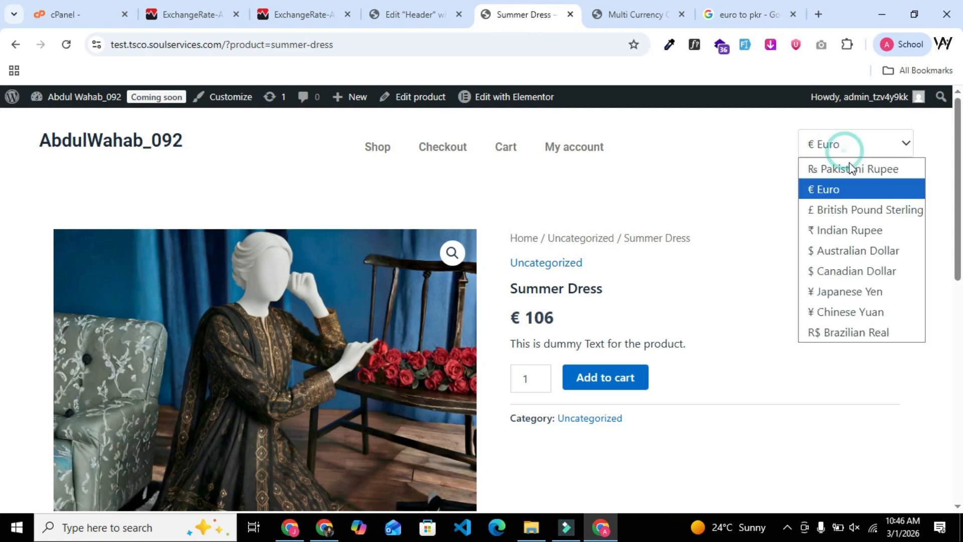
click(861, 221)
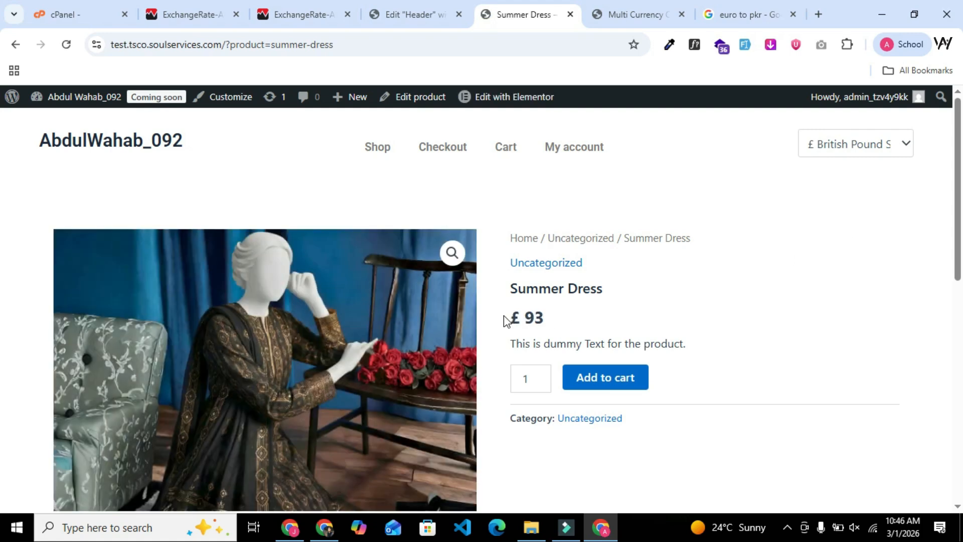
Change the Google currency converter's Euro side to Pound sterling.
click(720, 16)
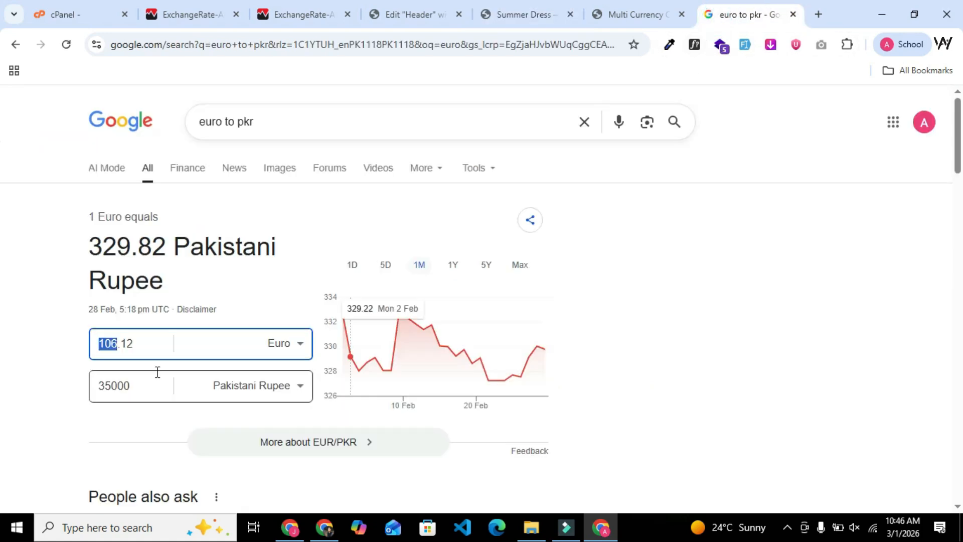
click(298, 345)
key(b)
key(b)
key(b)
key(b)
key(b)
key(b)
key(b)
key(b)
key(b)
key(b)
key(b)
key(b)
key(b)
key(b)
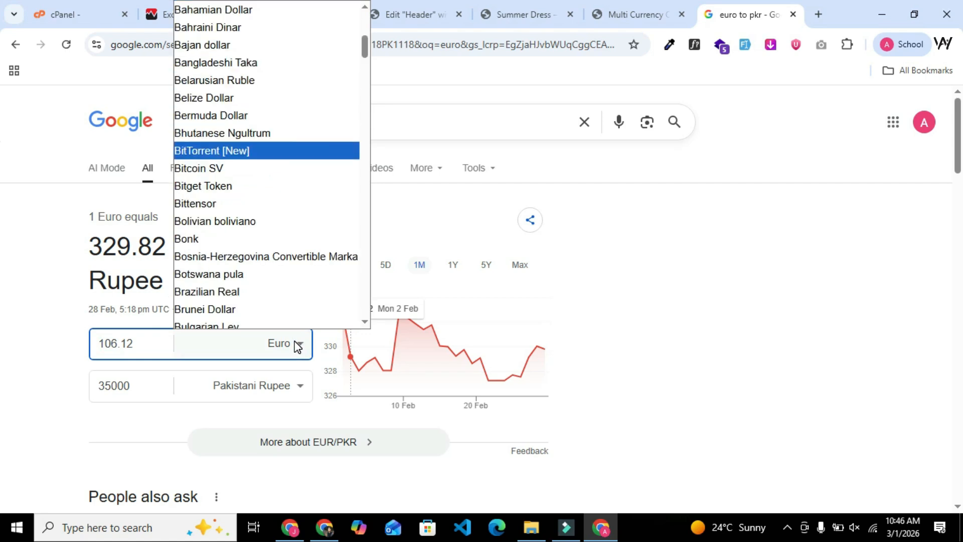
scroll(271, 306, down, 2)
scroll(265, 281, up, 2)
text(pou)
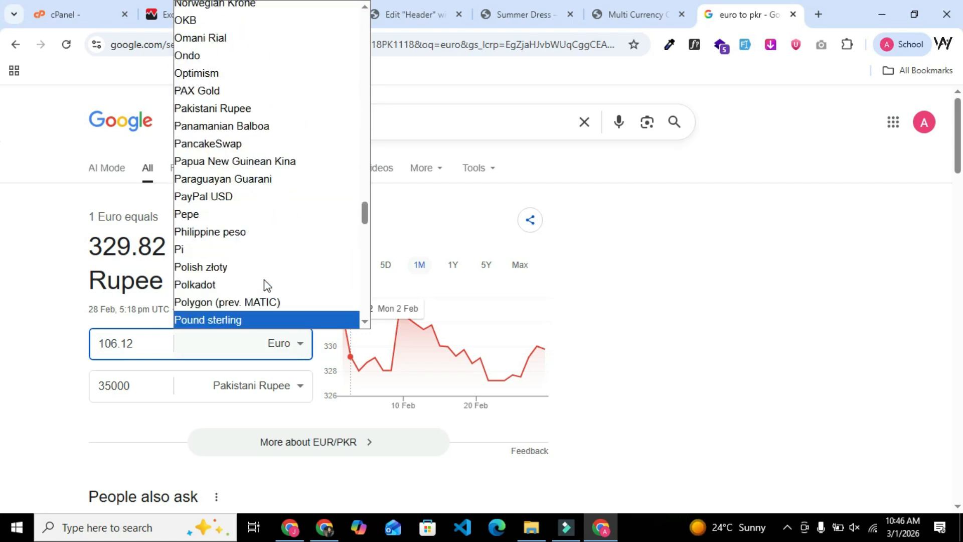
click(208, 319)
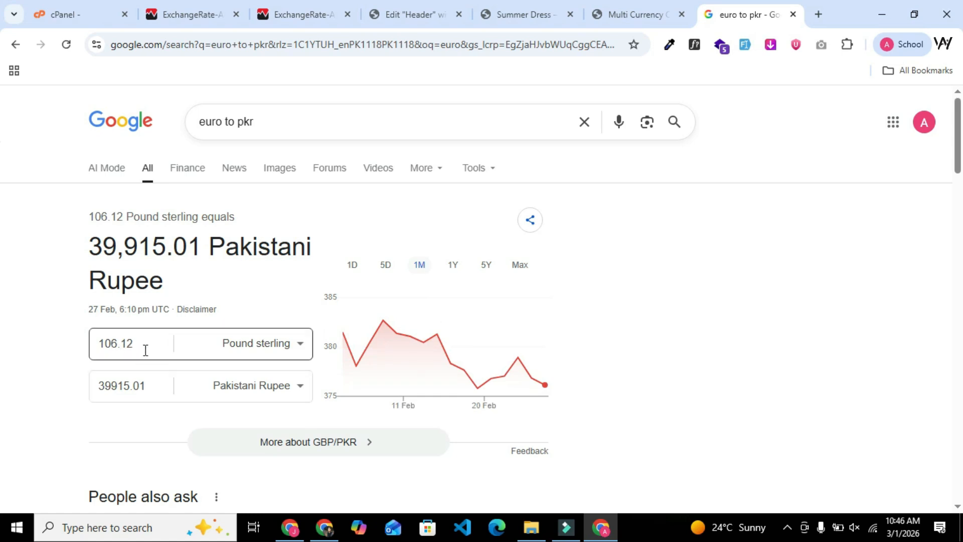
Convert 35000 Pakistani Rupee to Pound sterling and highlight the whole-pound amount.
click(145, 387)
double_click(150, 387)
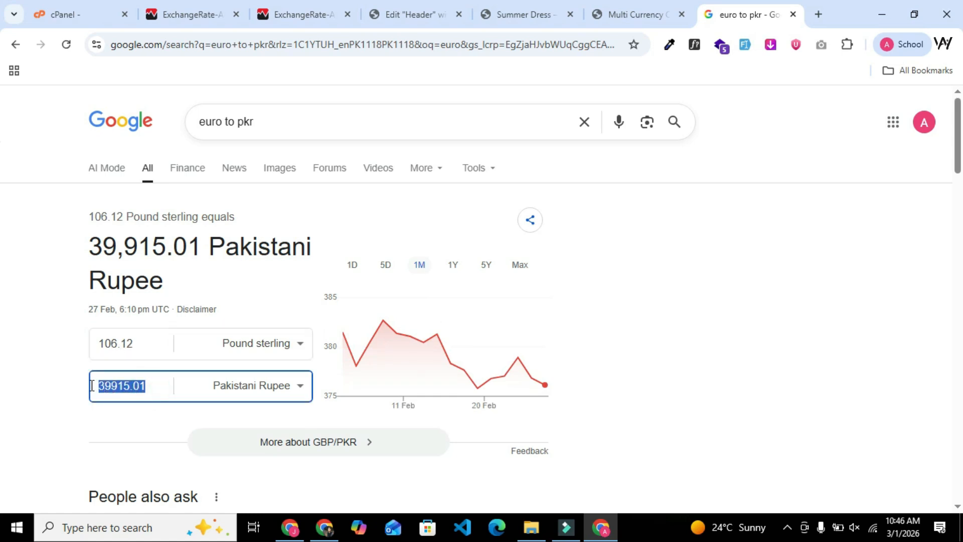
text(35000)
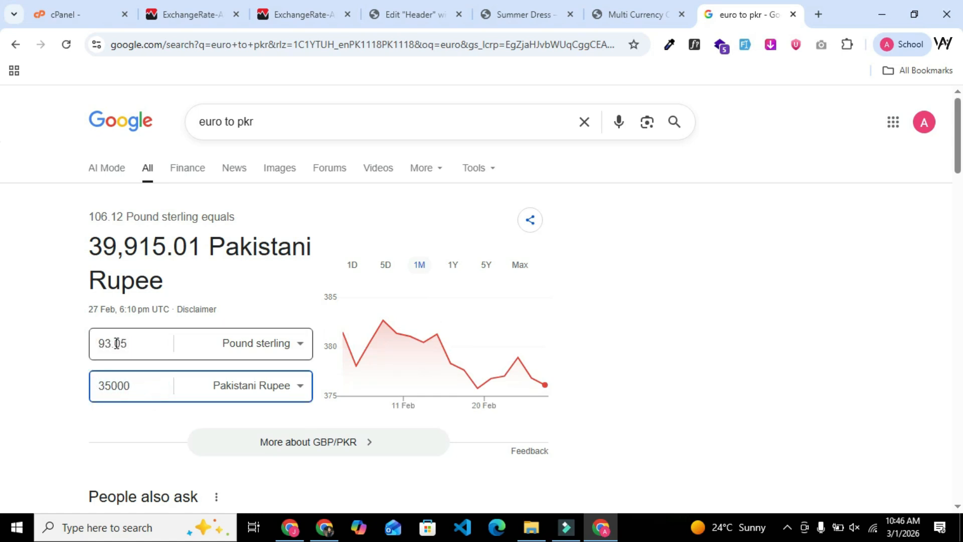
drag(112, 344, 100, 344)
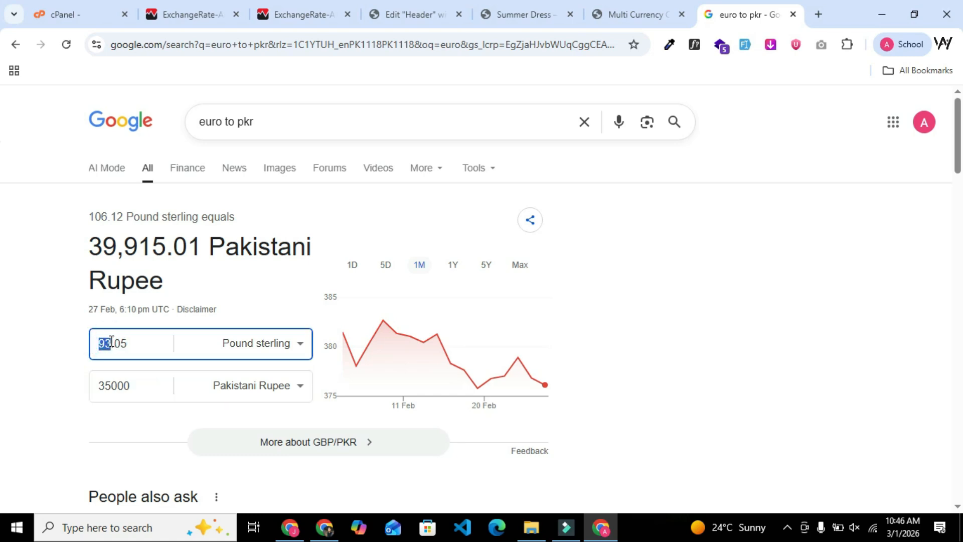
Check the Summer Dress price in pounds on the product page against the converter's amount.
click(484, 17)
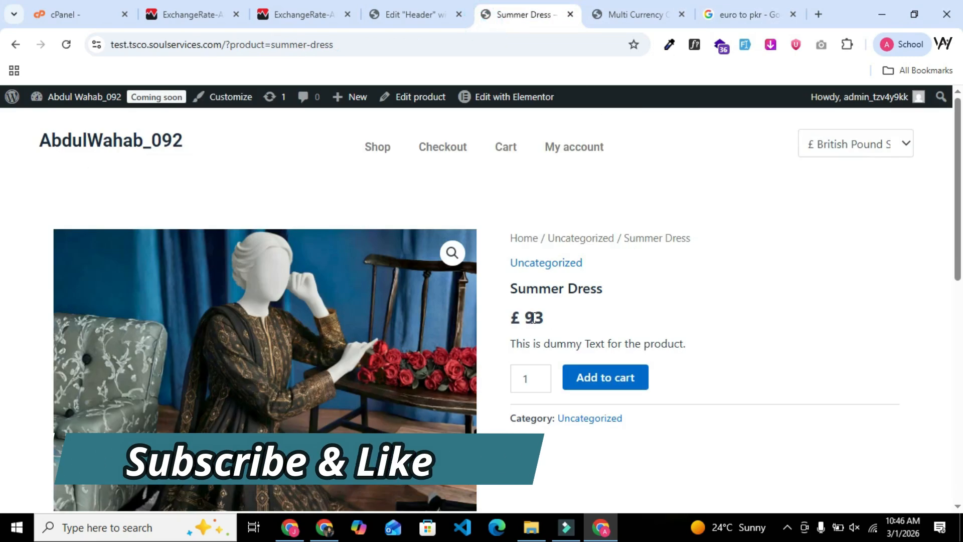
mouse_move(534, 317)
mouse_down()
mouse_move(542, 316)
mouse_move(523, 319)
mouse_up()
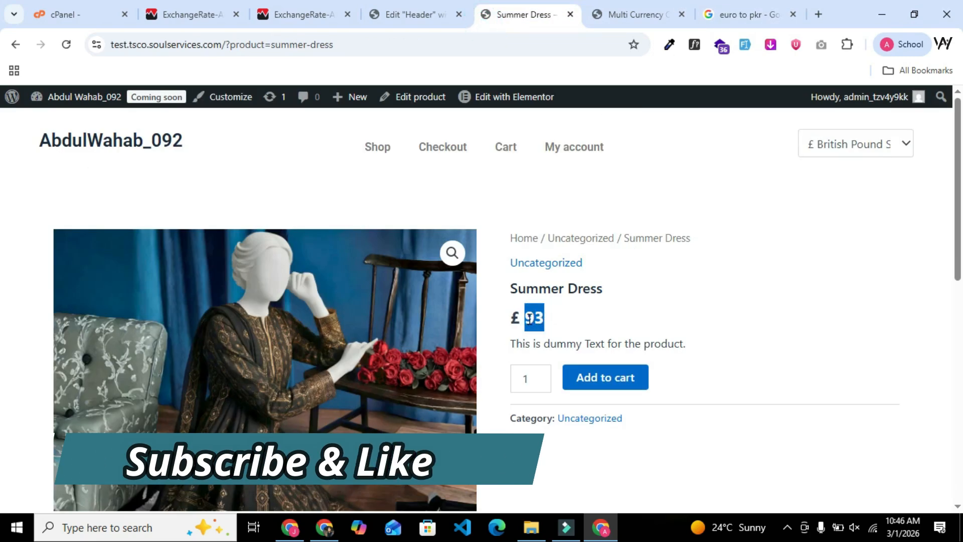
click(655, 321)
click(552, 318)
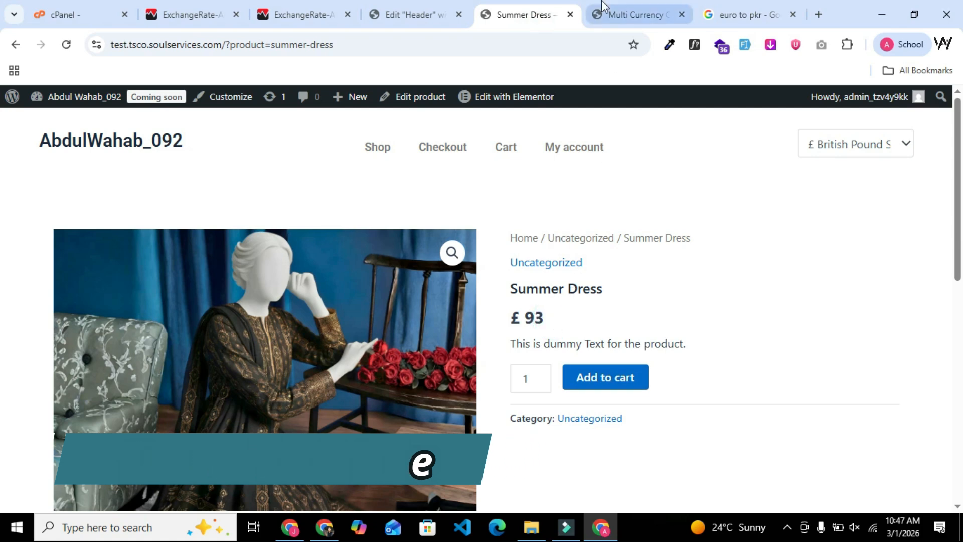
Review the updated rates in the Multi Currency settings and add a blank currency row below Brazilian Real, with its name field ready for entry.
click(601, 16)
scroll(346, 394, up, 4)
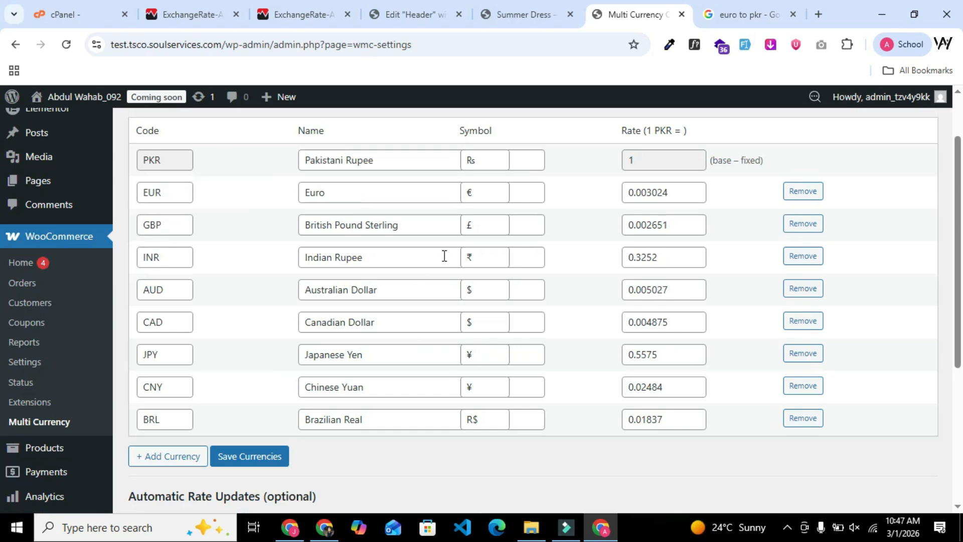
scroll(465, 297, down, 1)
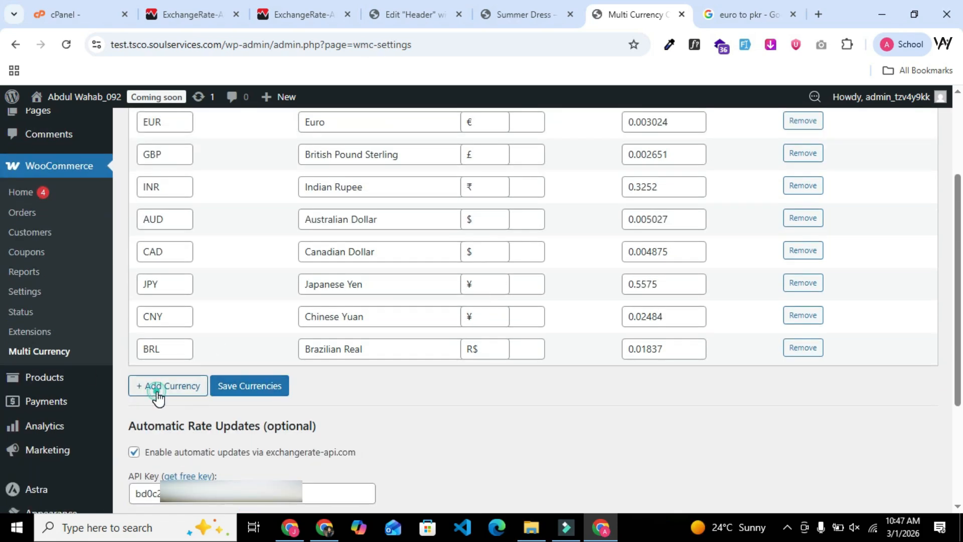
click(158, 396)
click(162, 384)
click(394, 382)
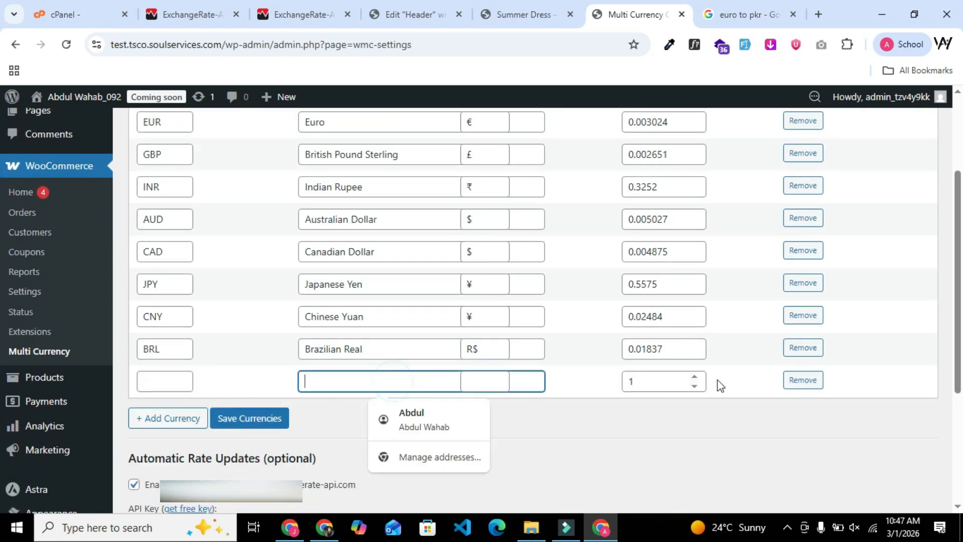